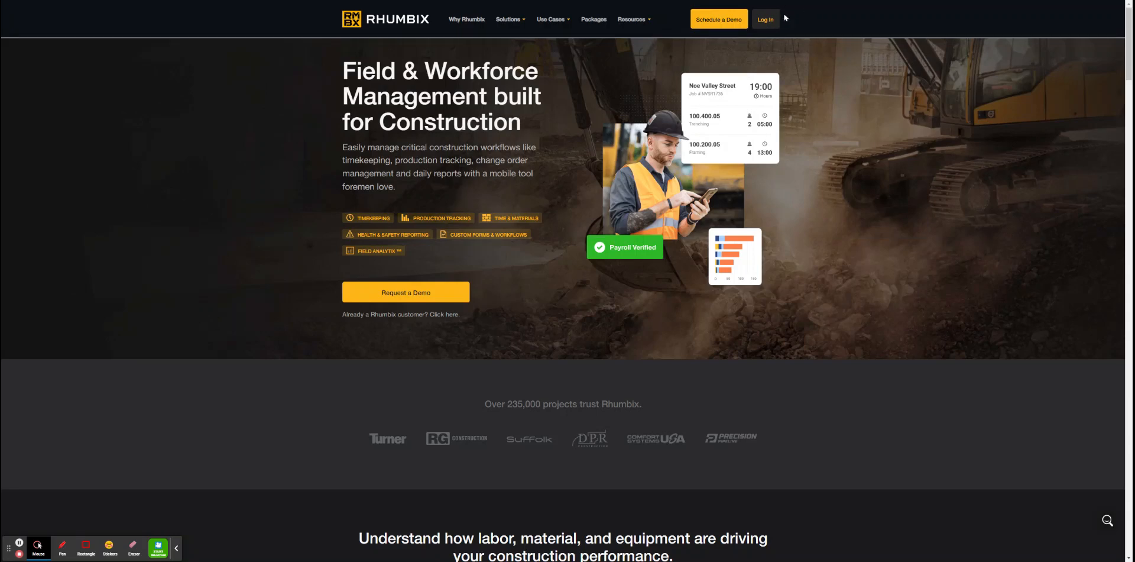
Step: Sign in to Rhumbix with the account email and password
click(768, 22)
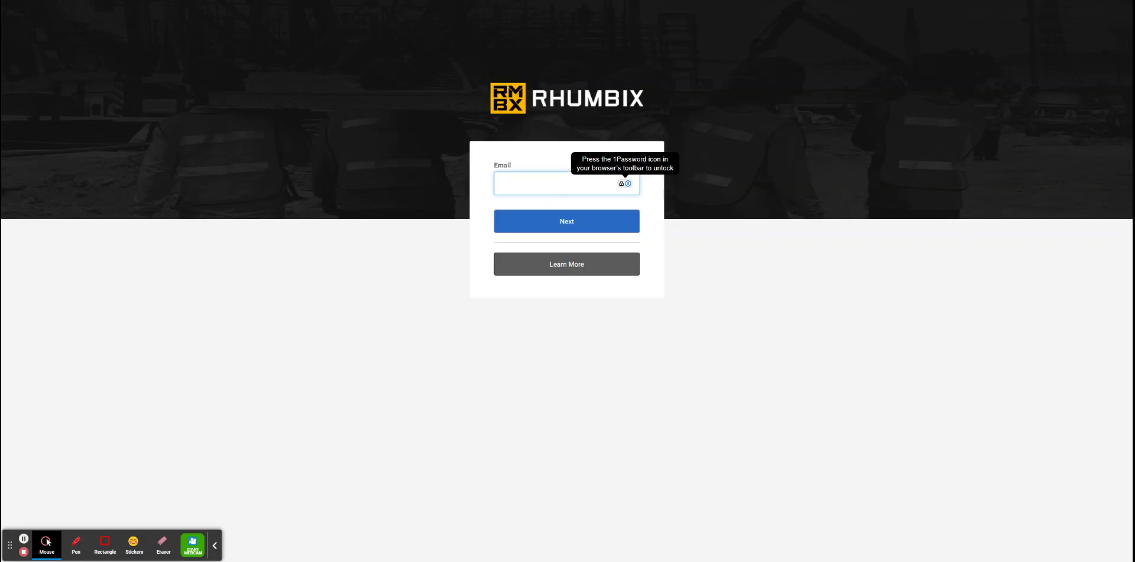
key(ctrl+v)
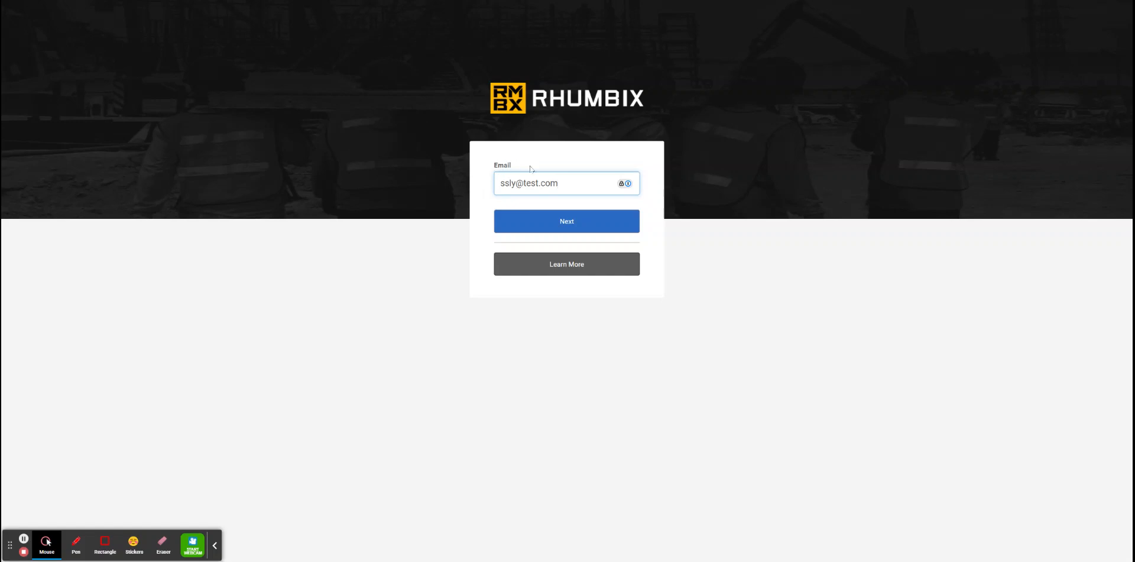
click(571, 224)
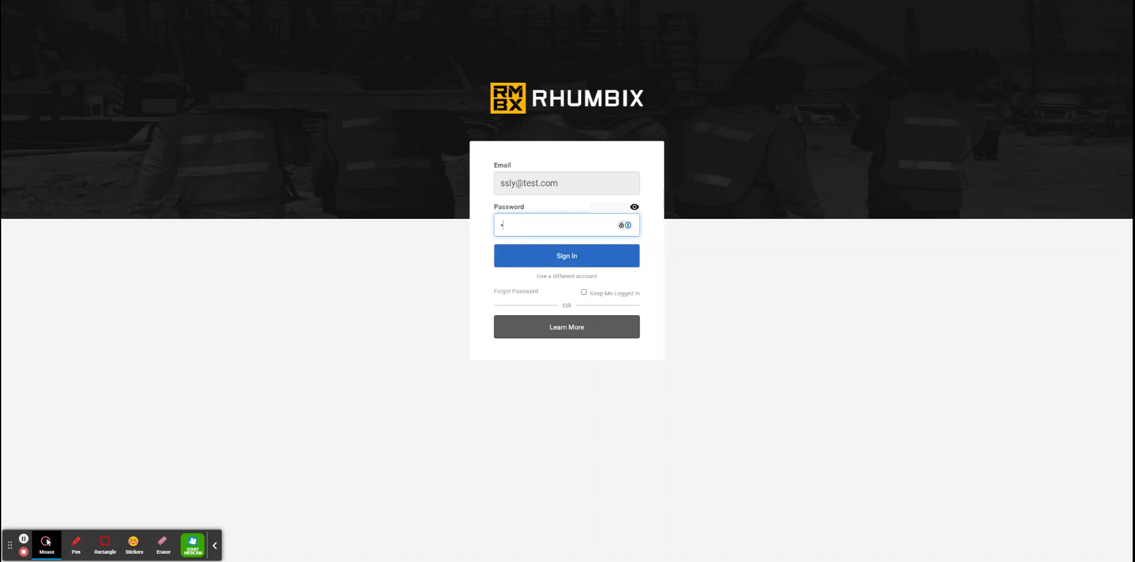
text(******)
click(573, 261)
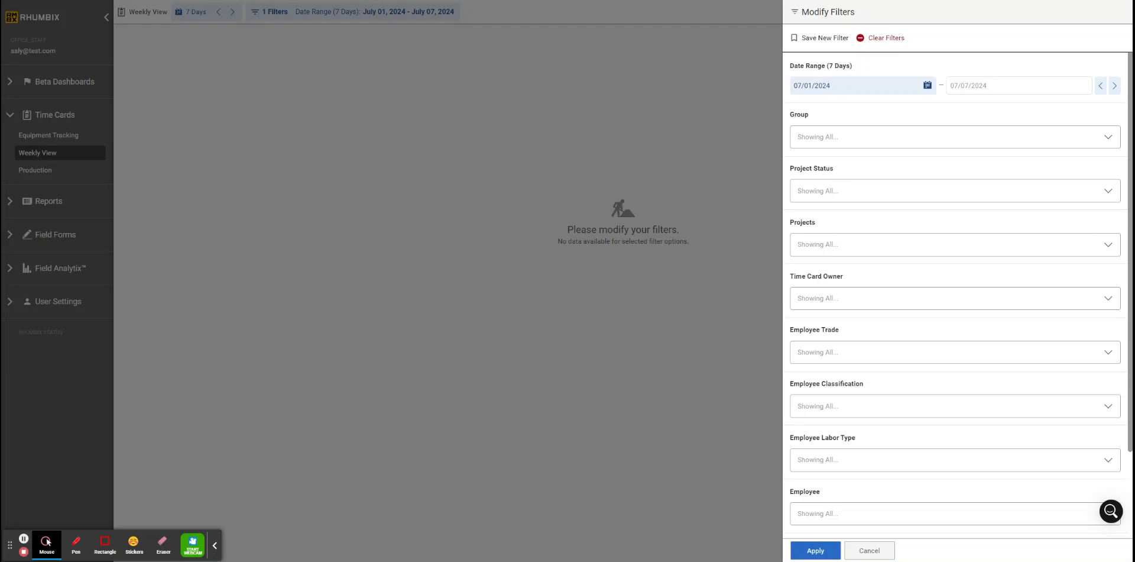
Step: Apply the July 1–7, 2024 filter to the weekly view, then check the previous week and return to this one
click(820, 552)
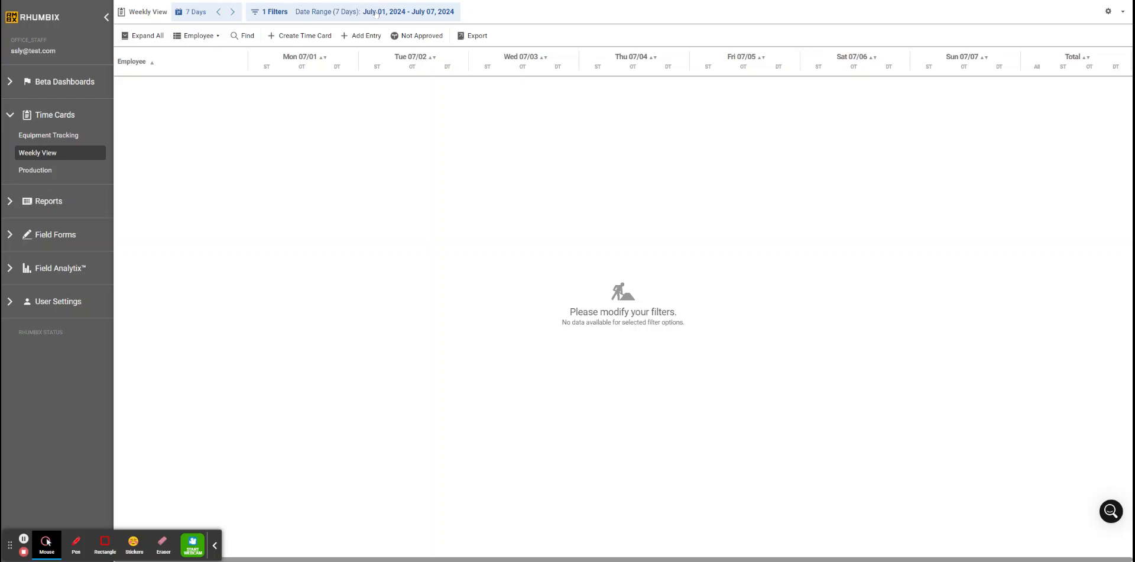
click(219, 12)
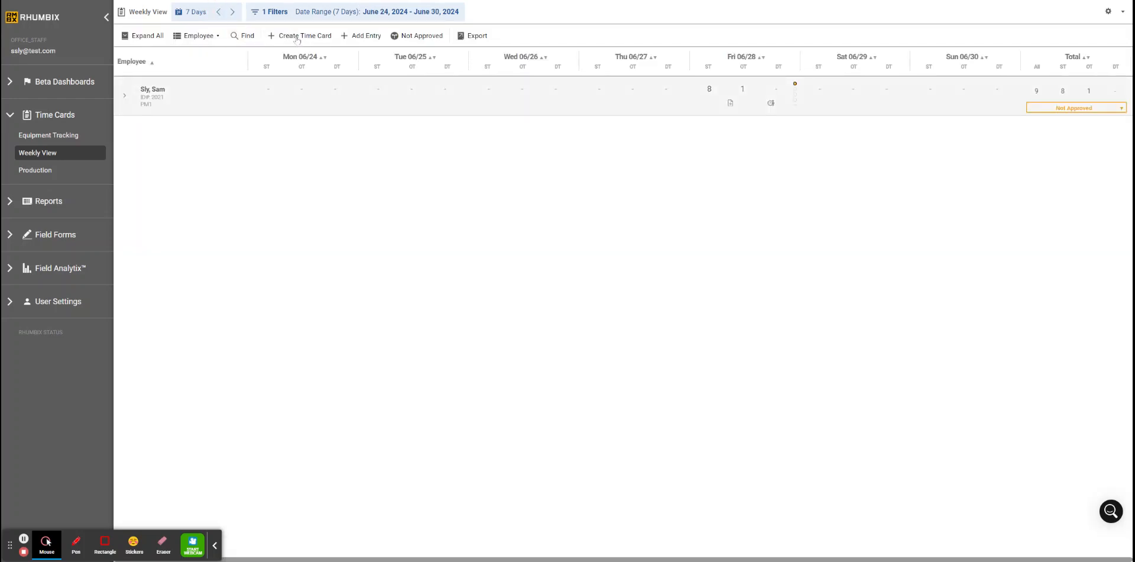
click(232, 12)
Step: Start a new time card and choose the project FIELD - May Reno 2024
click(317, 37)
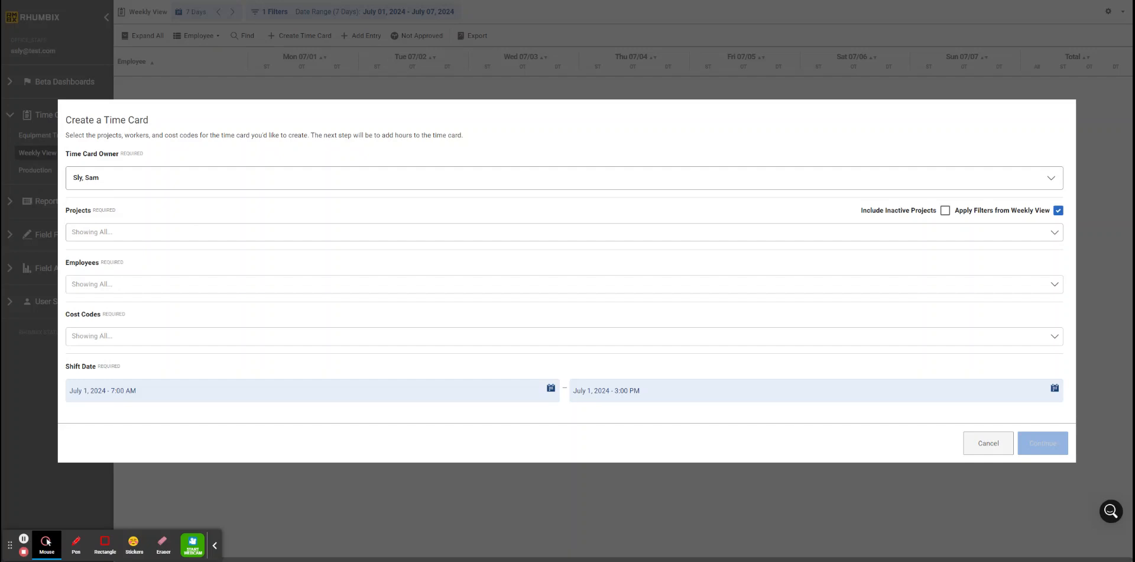
click(204, 234)
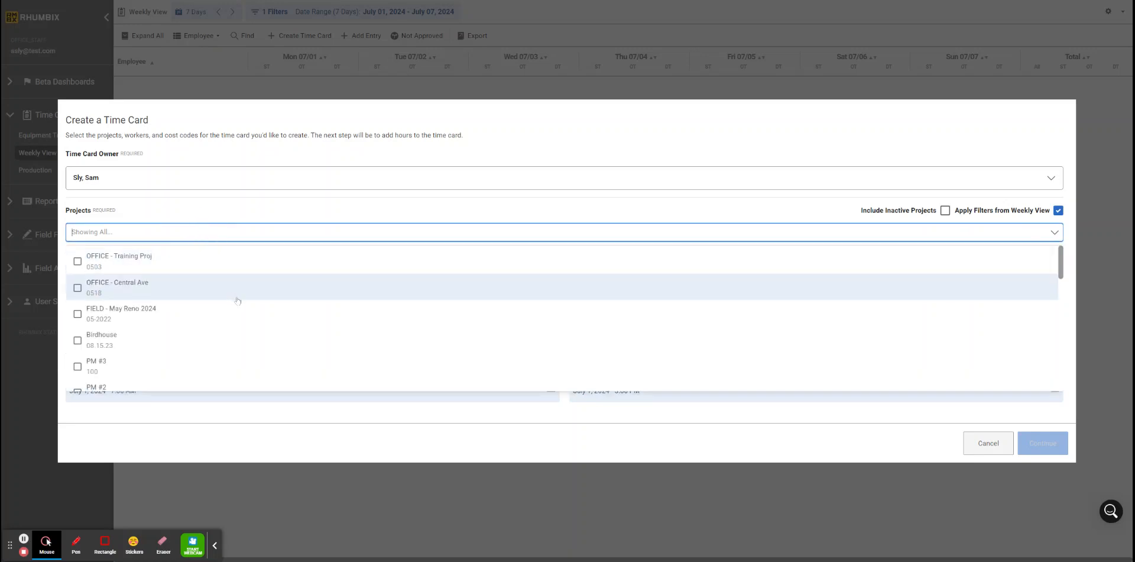
scroll(236, 299, down, 5)
scroll(240, 307, up, 5)
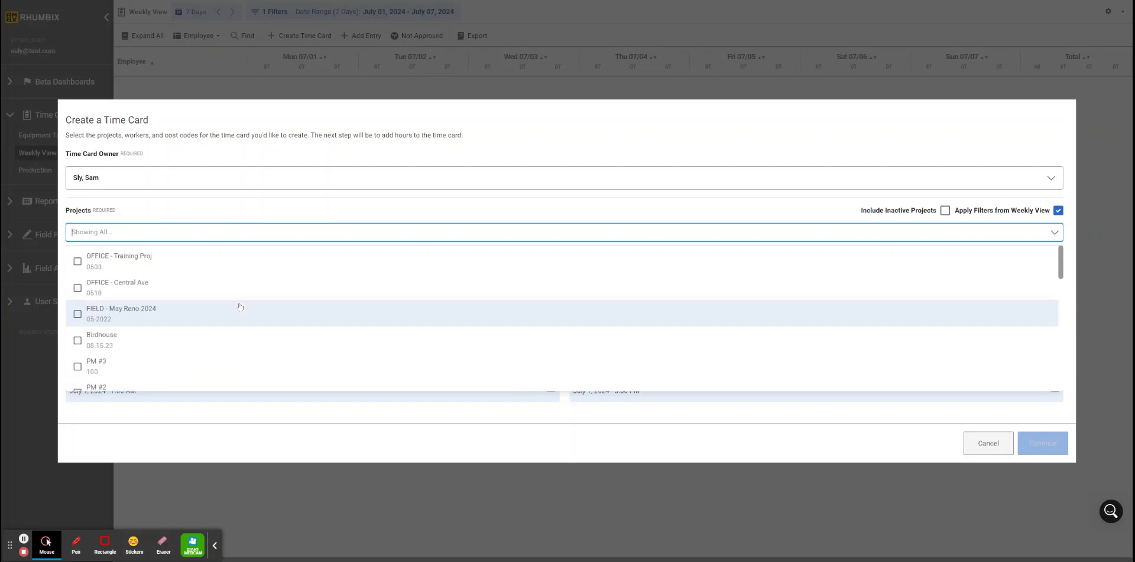
click(237, 233)
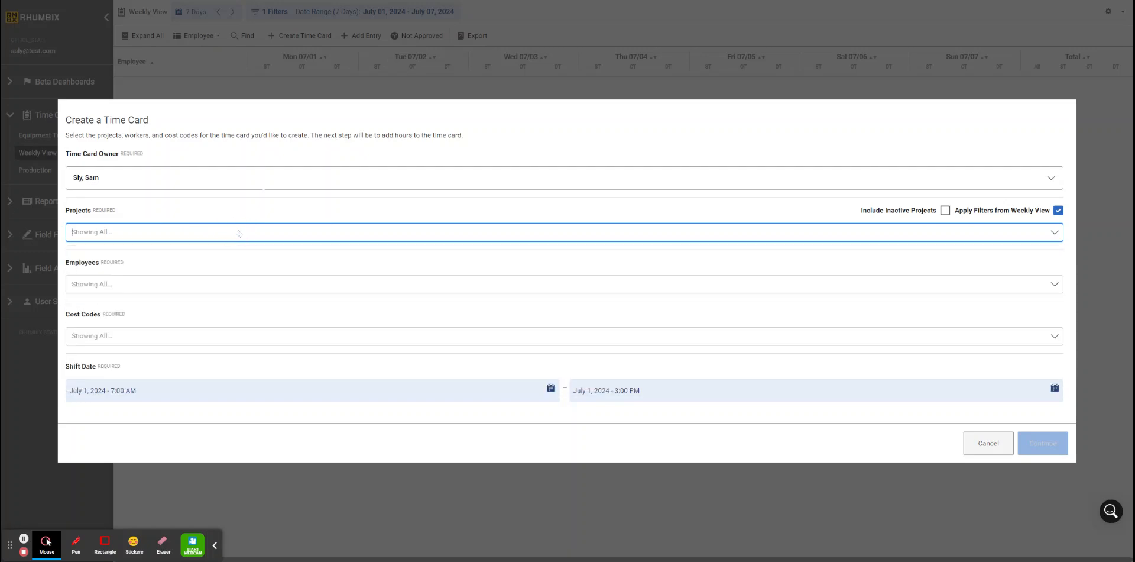
text(may)
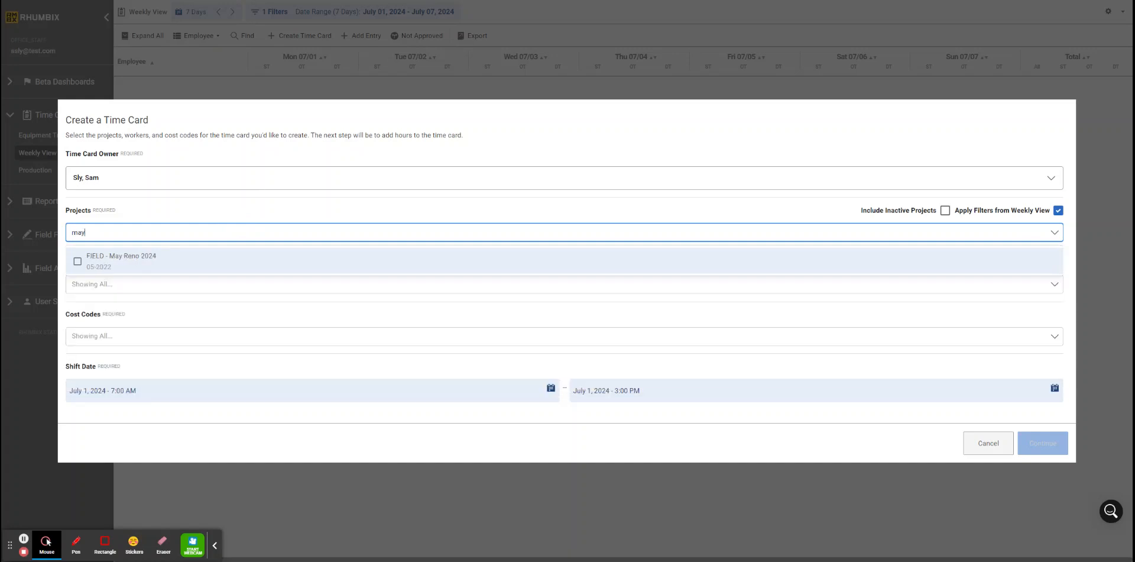
click(204, 258)
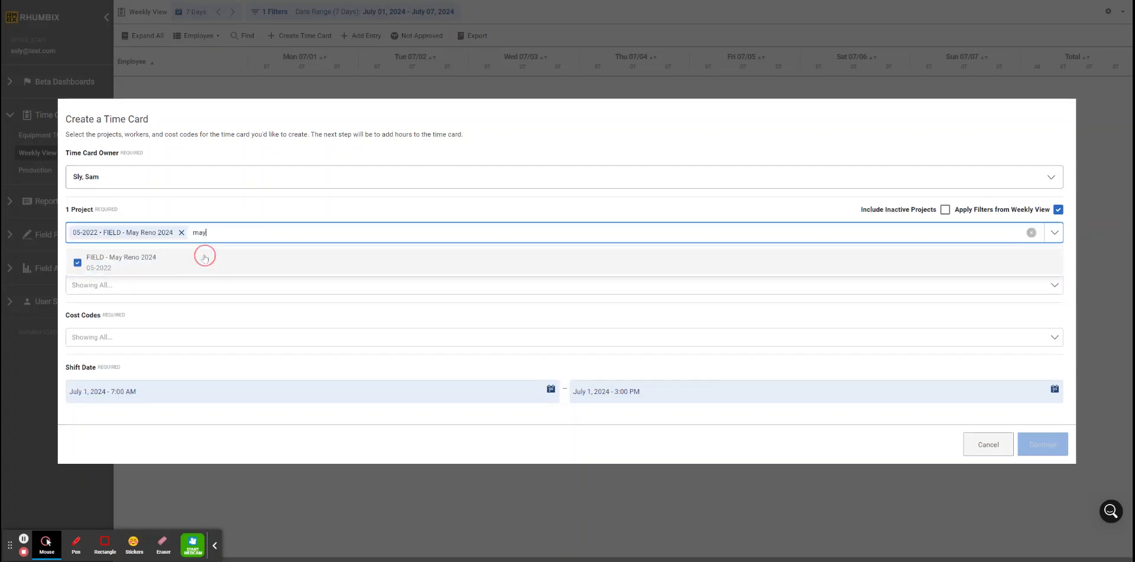
click(219, 205)
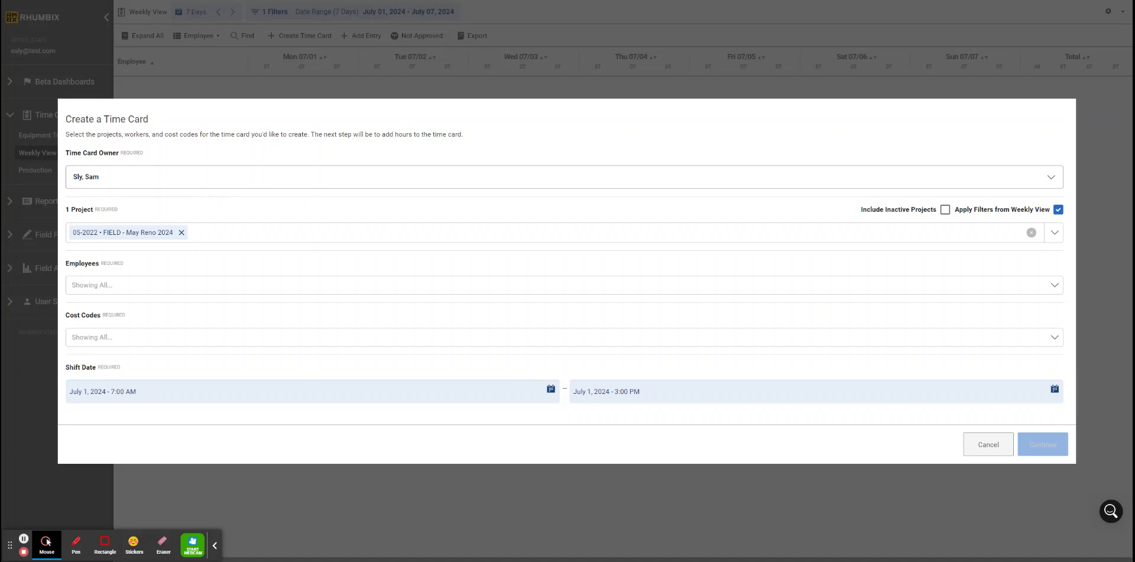
Step: Add the time card owner as the employee on the time card
click(143, 288)
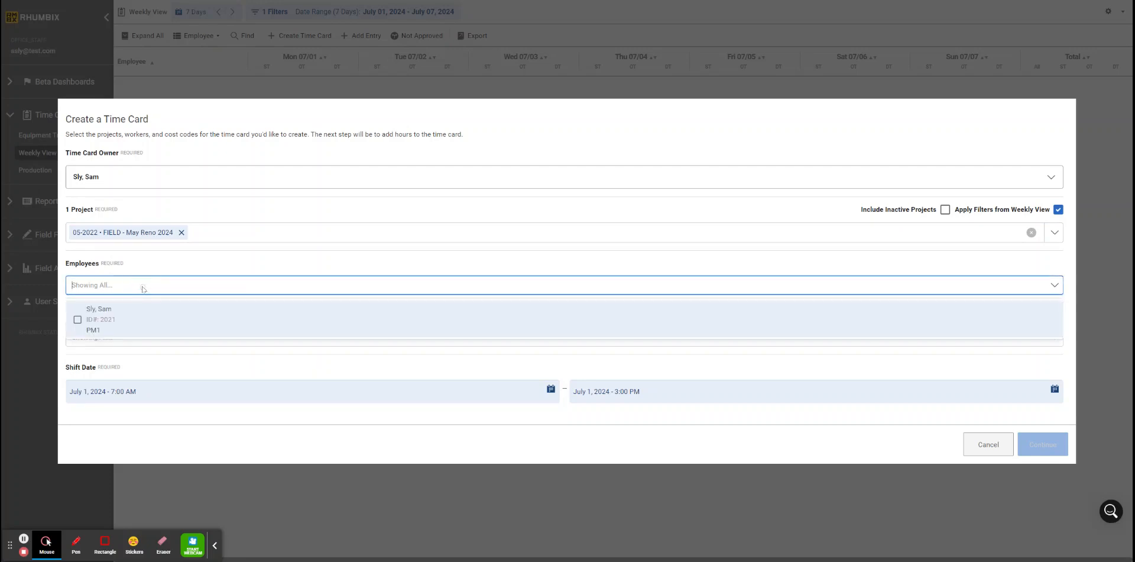
click(126, 322)
click(174, 263)
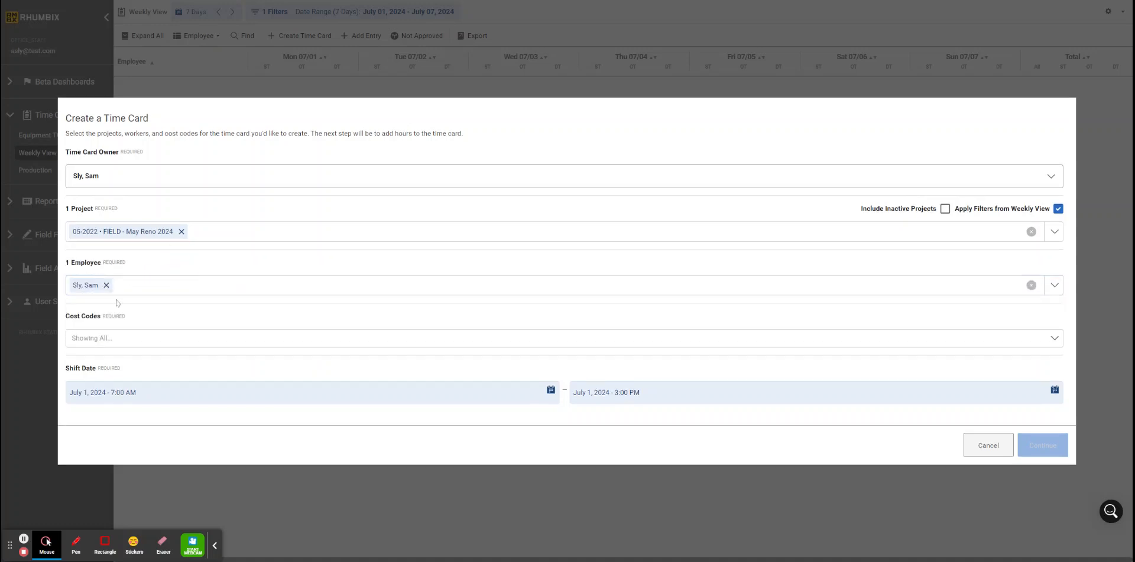
Step: Add the cost codes 300.01 Labor and 400.01 Labor to the time card
click(168, 342)
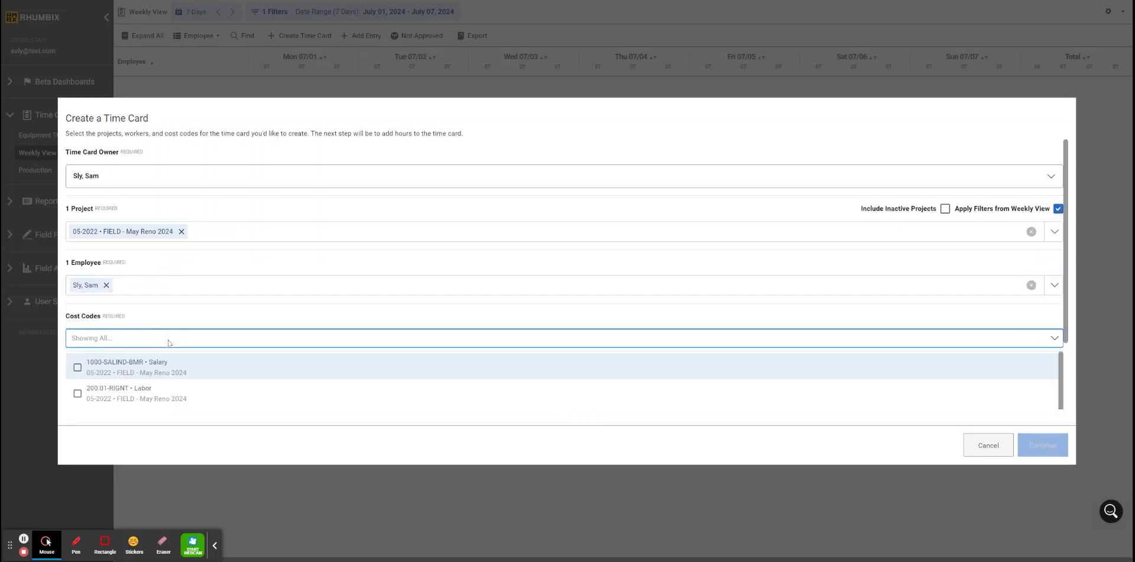
scroll(217, 382, down, 2)
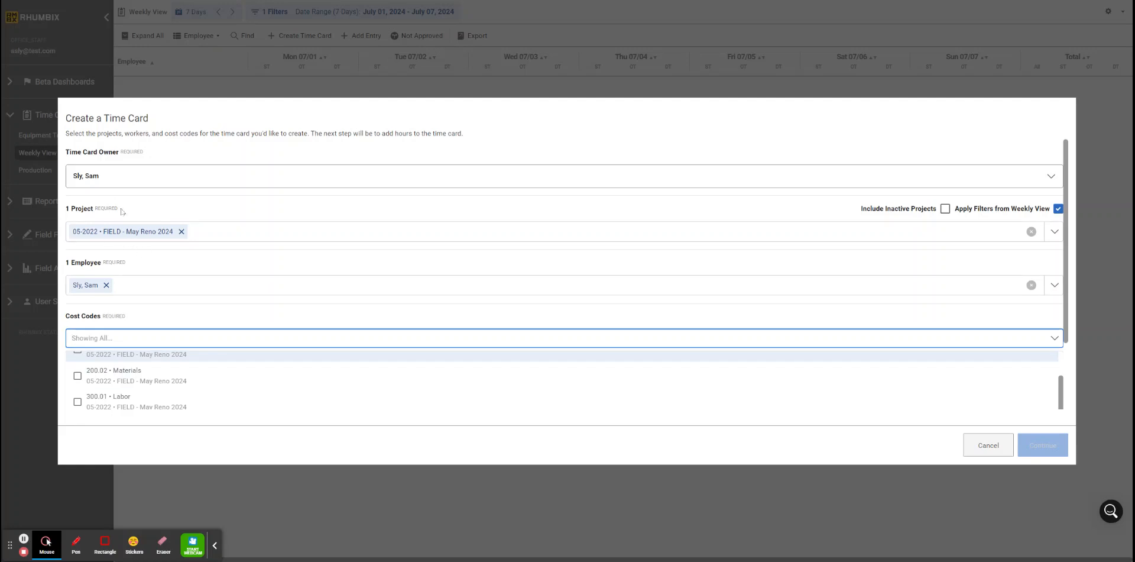
click(226, 404)
scroll(228, 405, down, 3)
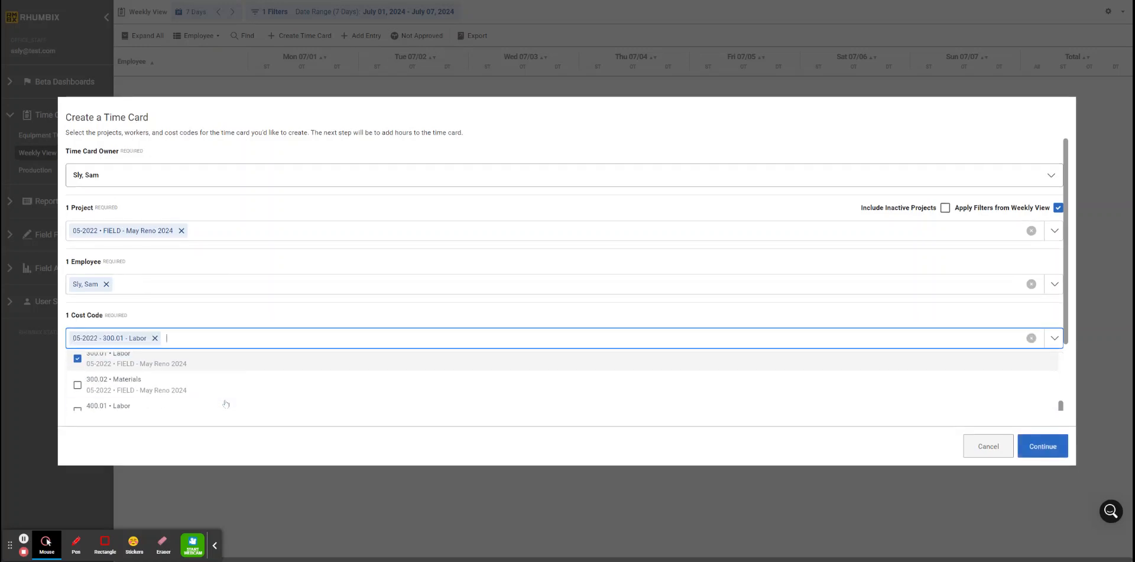
click(233, 407)
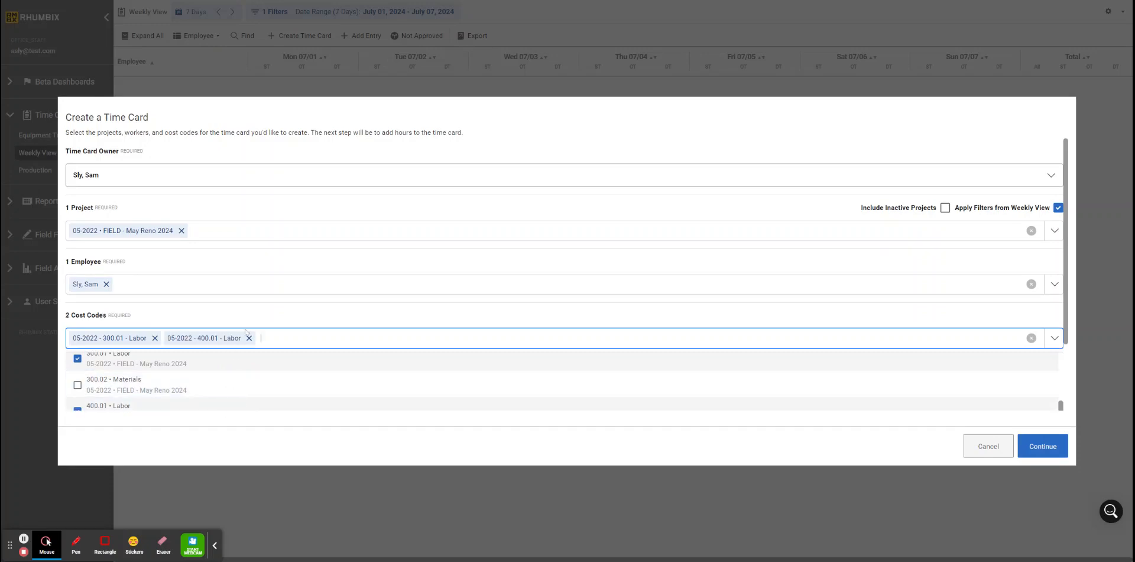
click(255, 309)
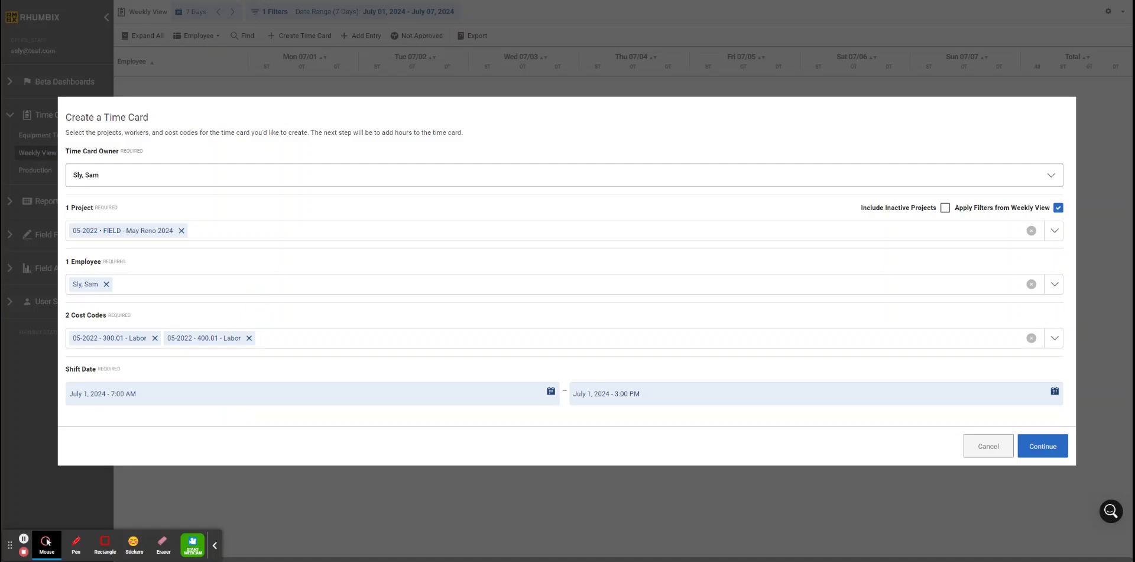
Step: Set the July 1, 2024 shift to run from 6:30 AM to 4:00 PM and continue to hours entry
click(183, 395)
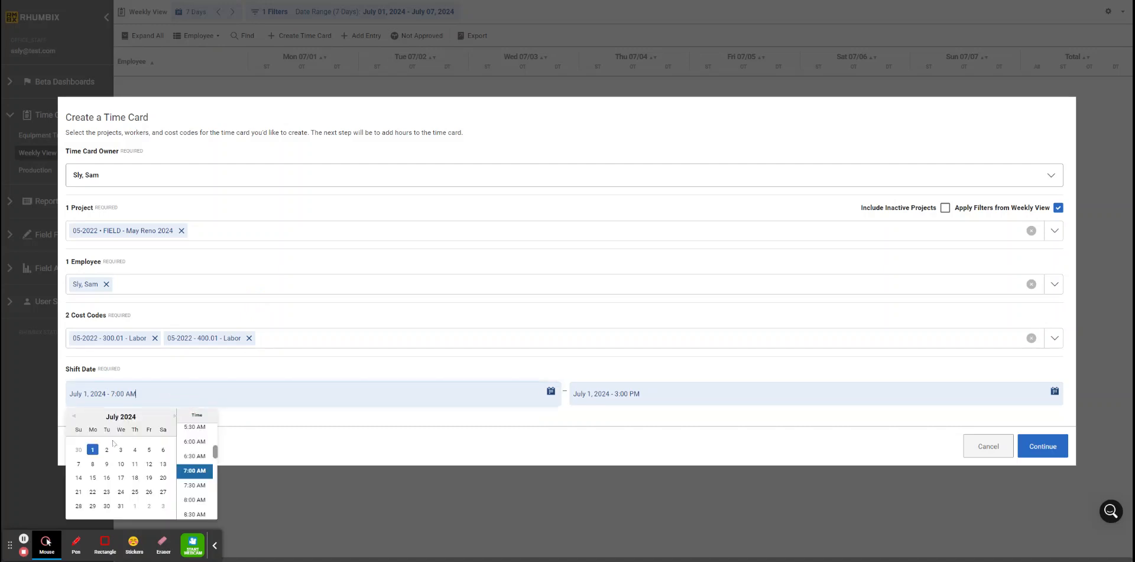
click(74, 417)
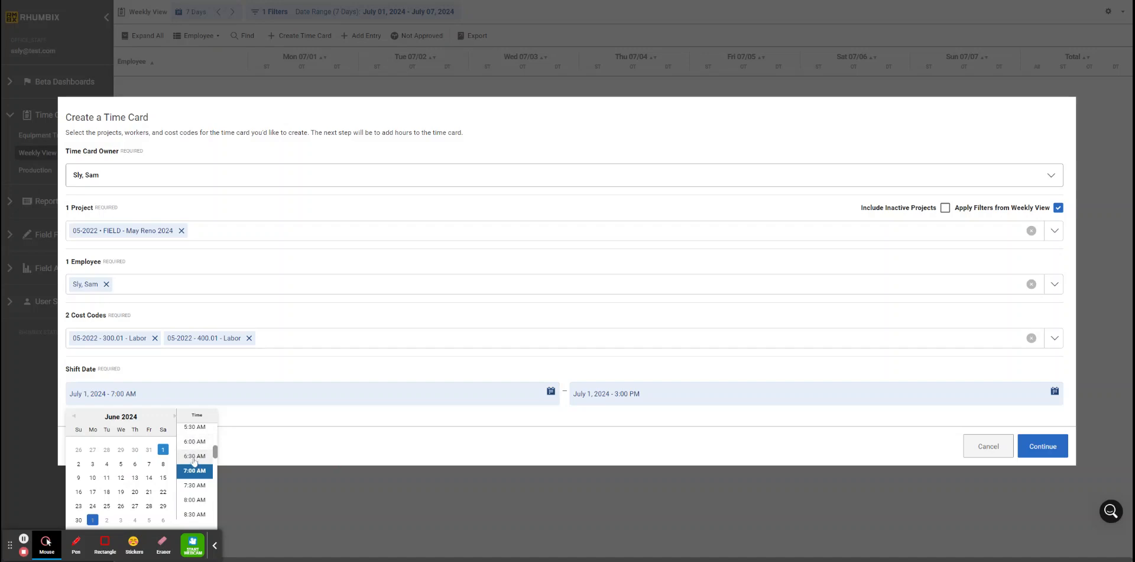
click(194, 458)
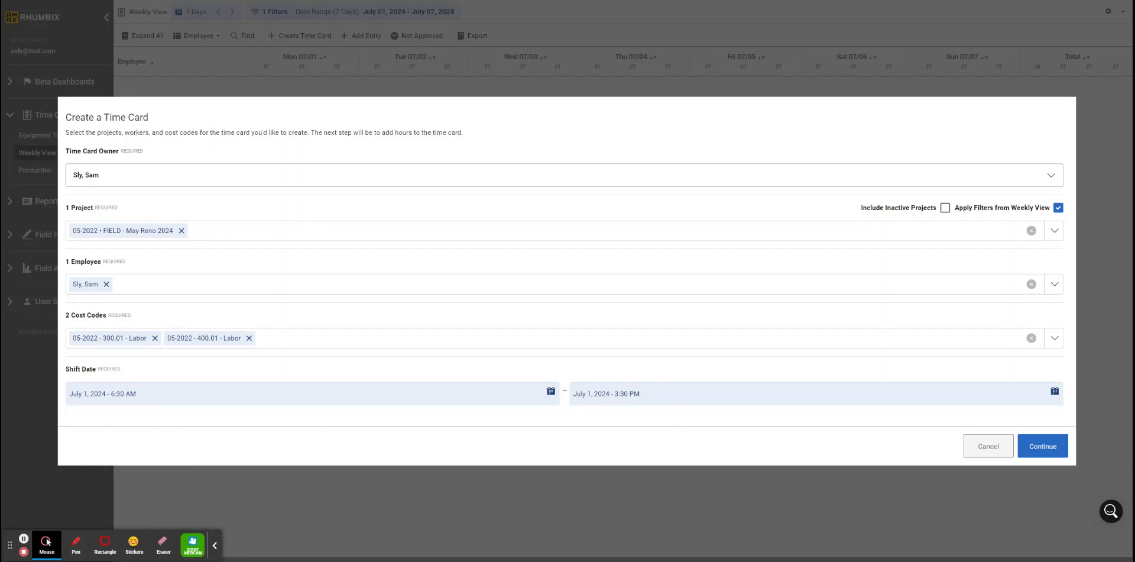
click(665, 393)
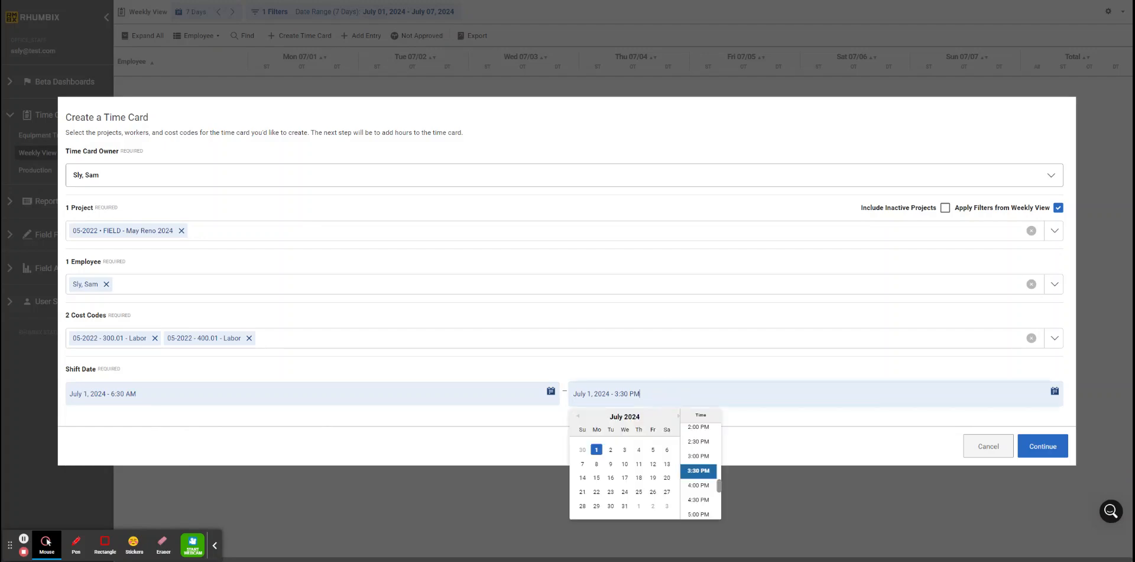
click(695, 485)
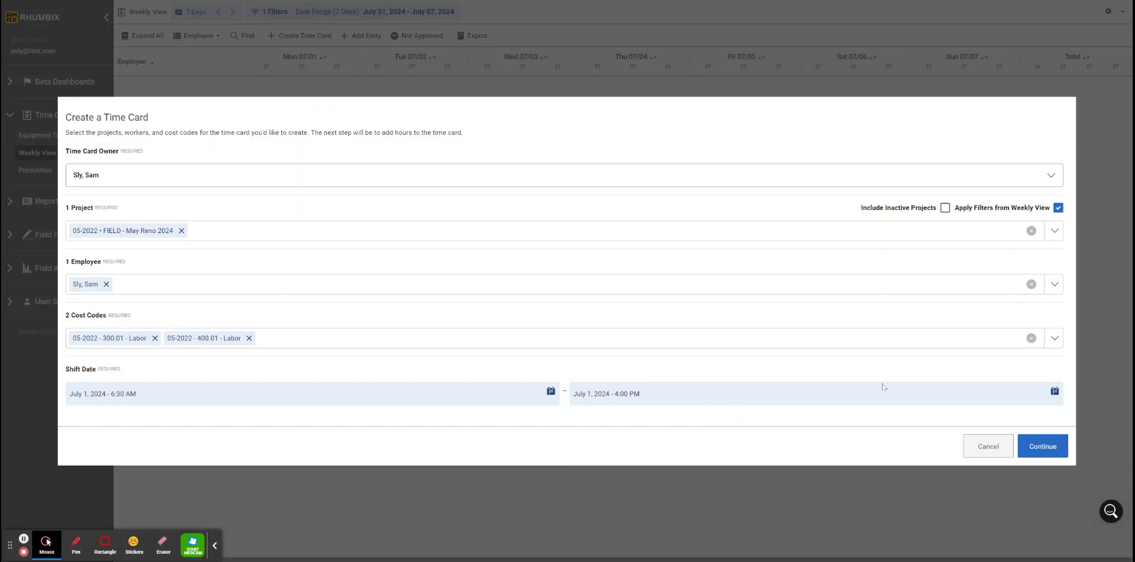
click(1050, 452)
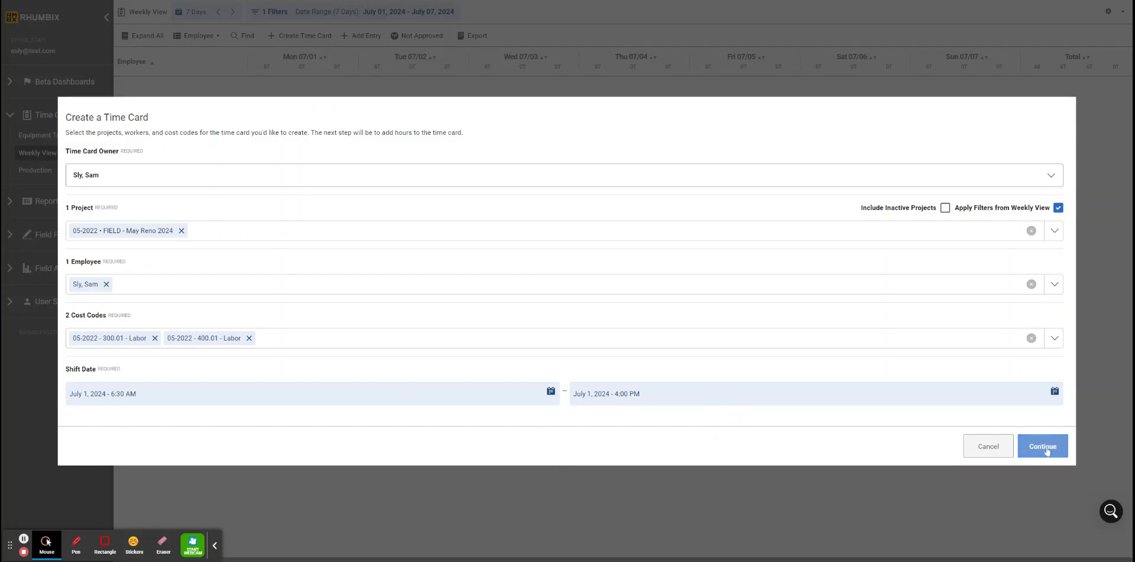
click(1047, 449)
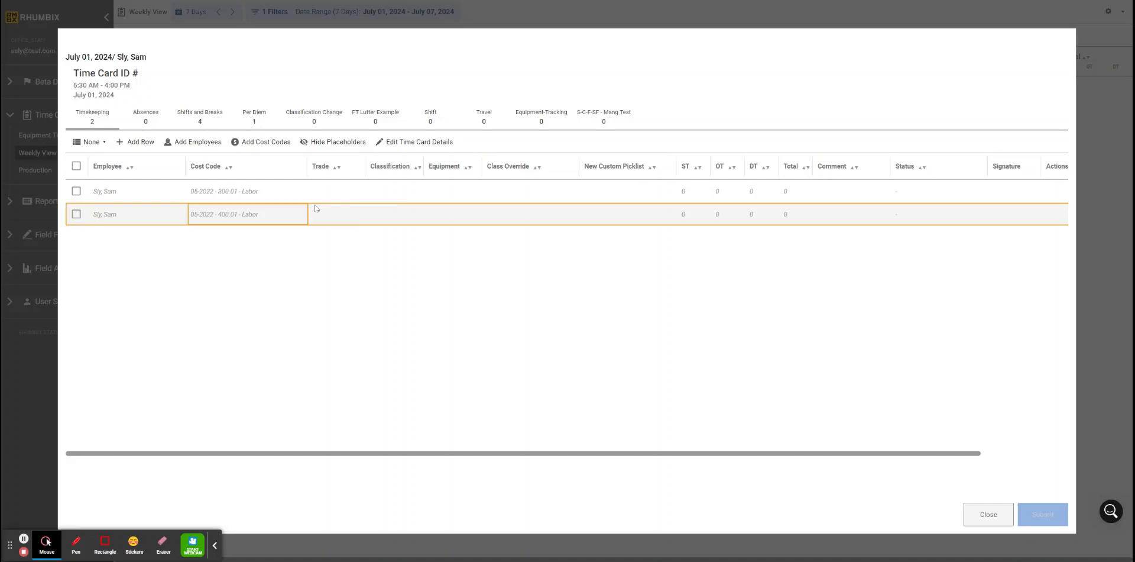
Step: Enter 4 ST hours for both the 300.01 and 400.01 Labor rows, plus 1 OT hour for 300.01
click(701, 192)
text(4)
key(Return)
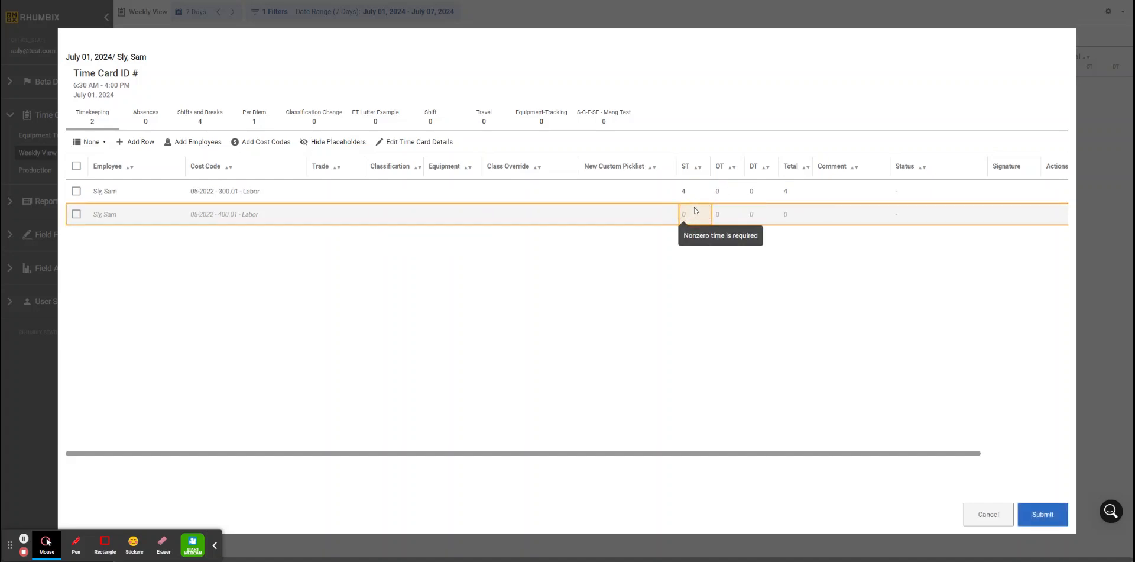
click(695, 210)
text(4)
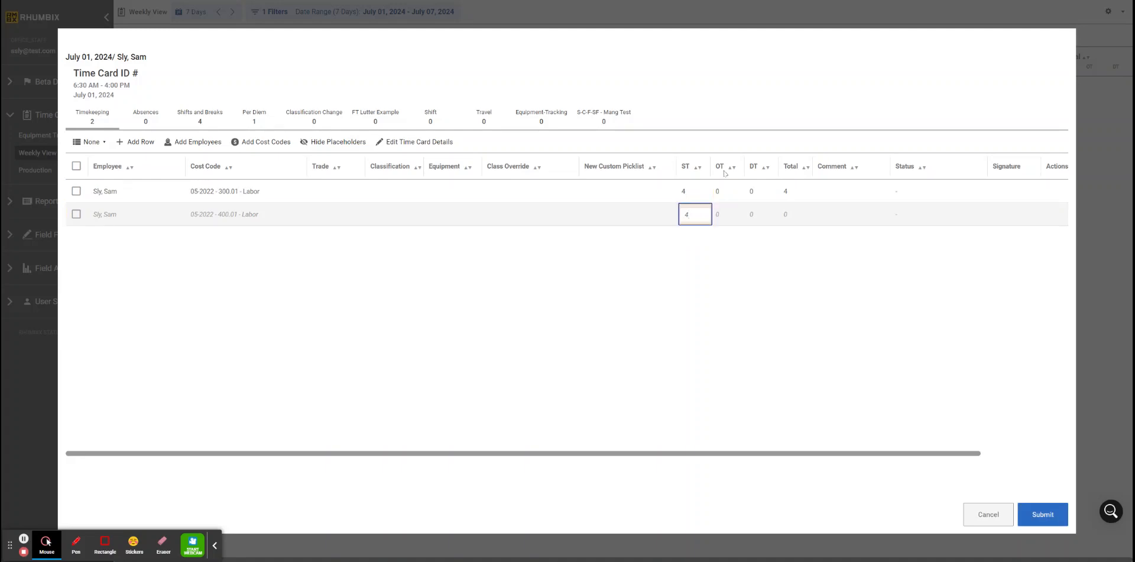
click(736, 193)
text(1)
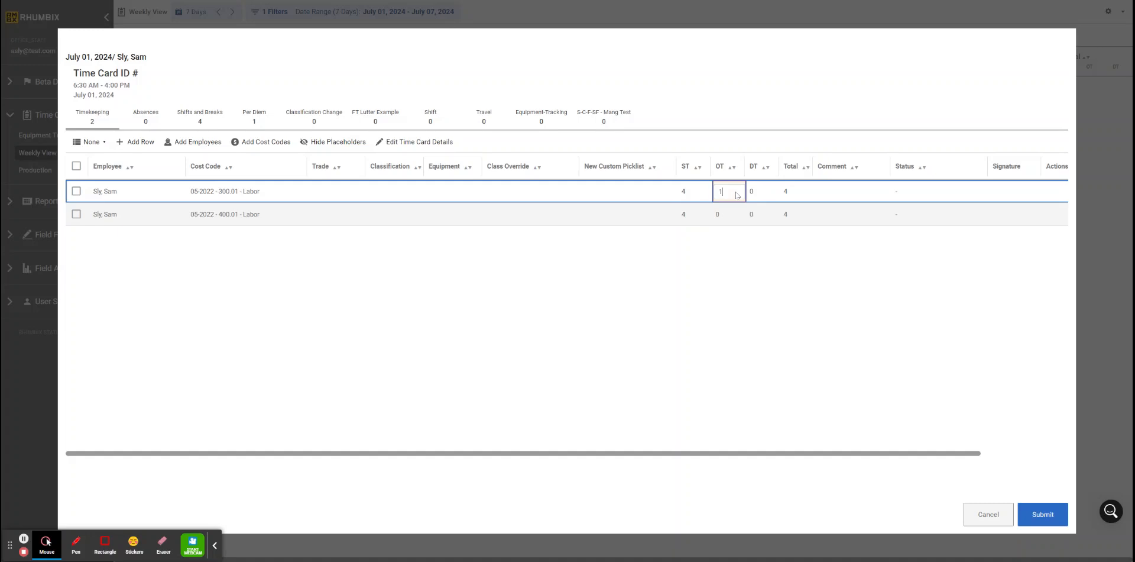
key(Return)
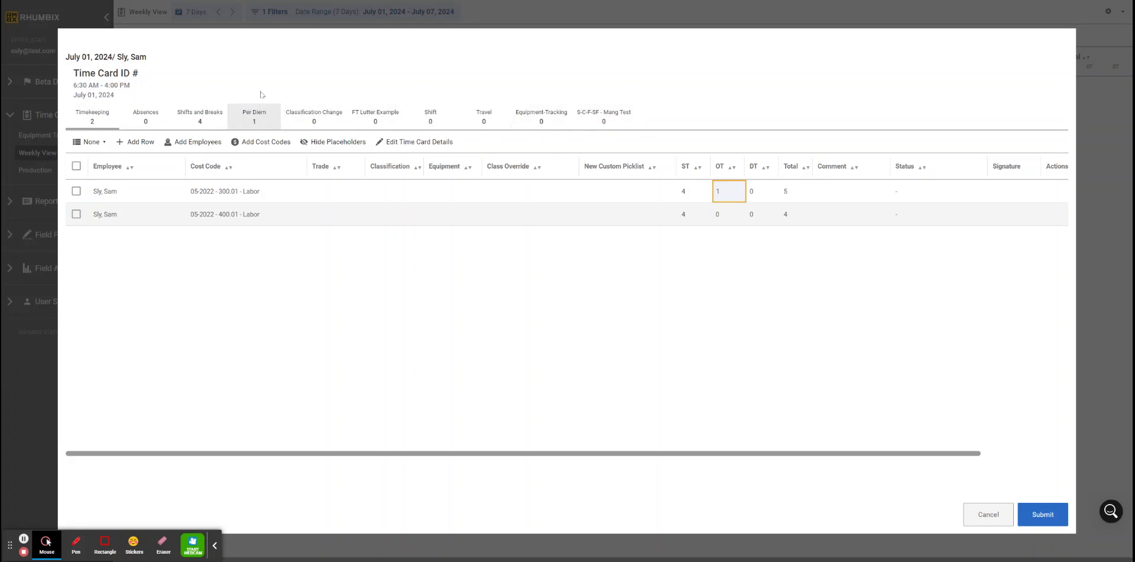
Step: Fill in the per diem entry with project FIELD - May Reno 2024 and an amount of 60
click(255, 115)
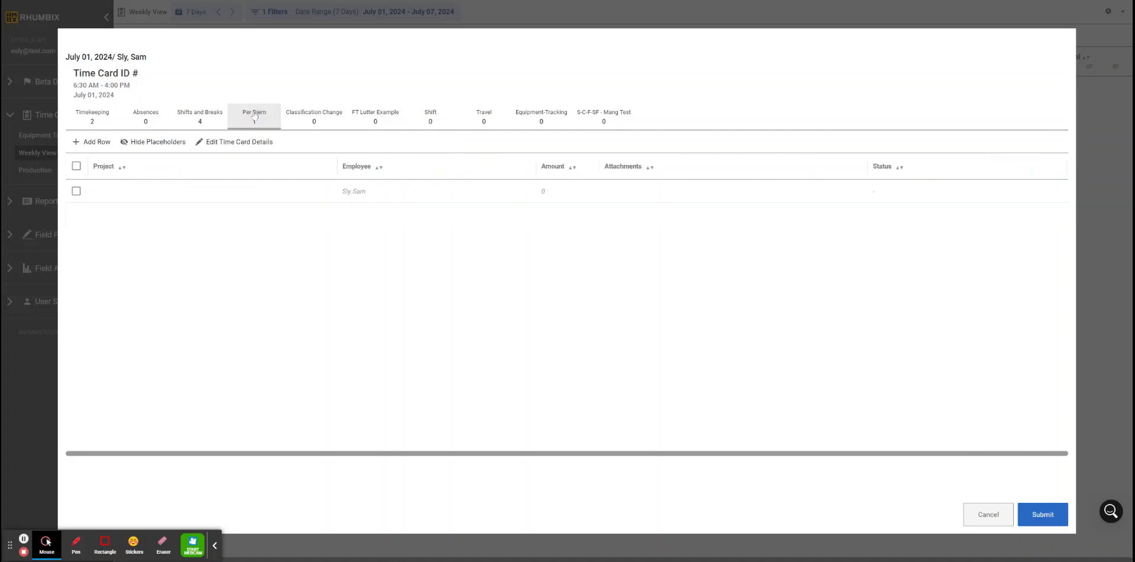
click(130, 192)
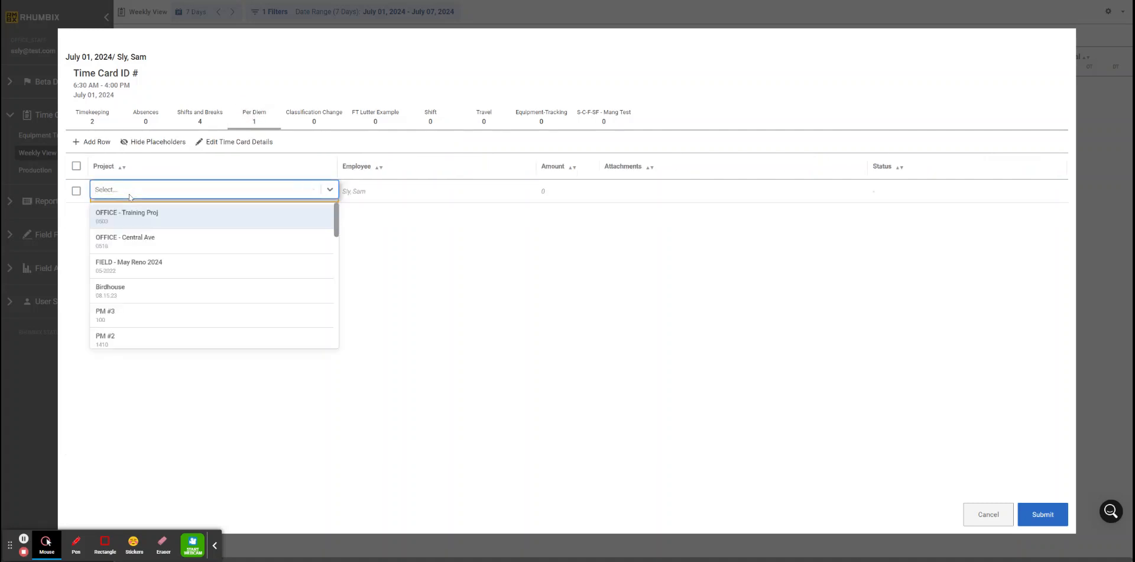
text(may)
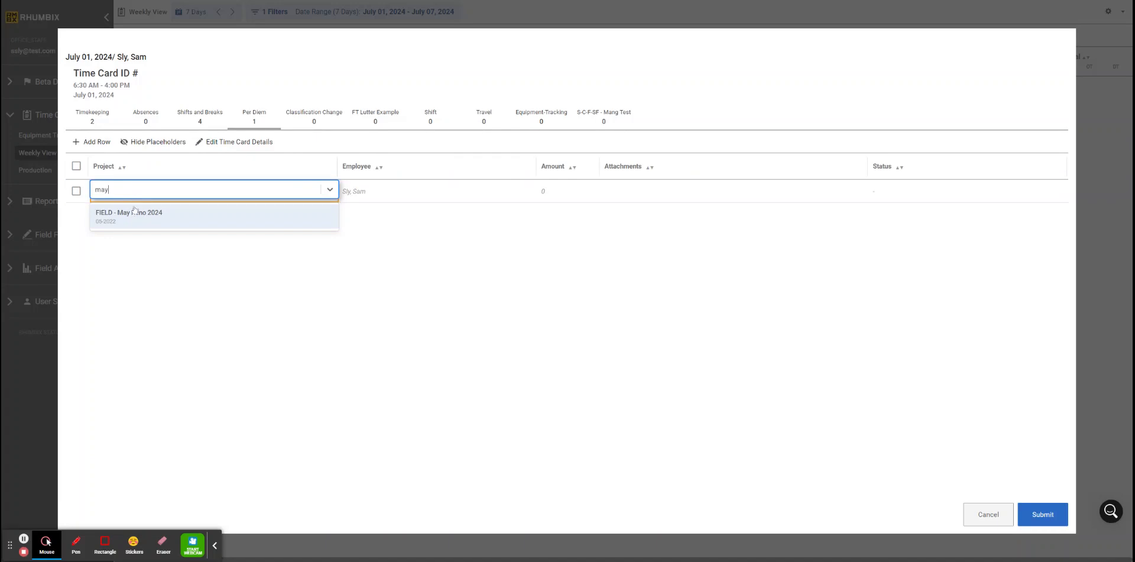
click(135, 212)
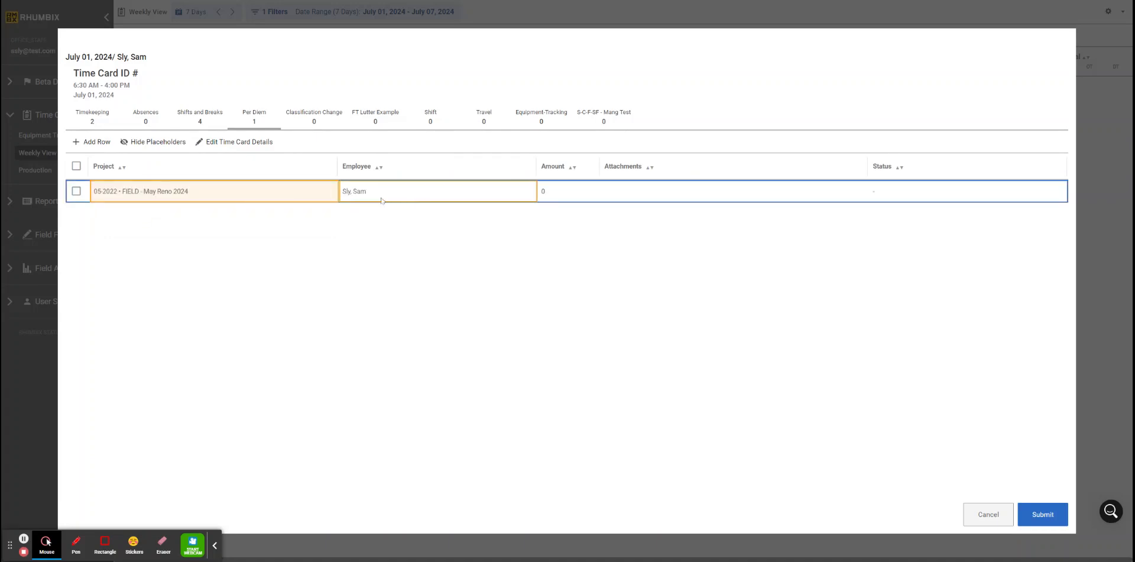
click(567, 194)
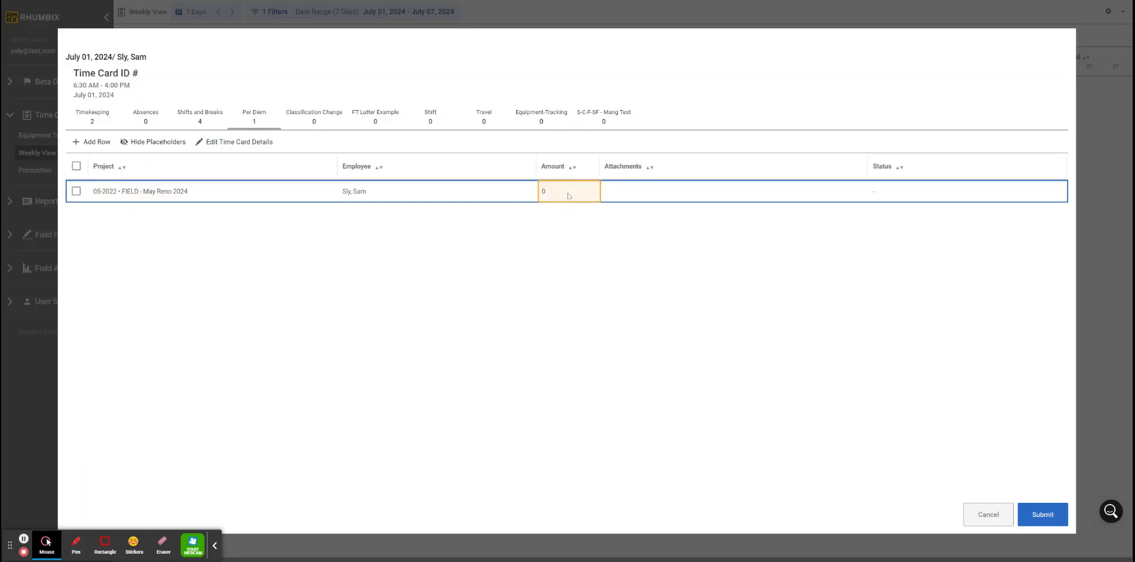
text(60)
key(Return)
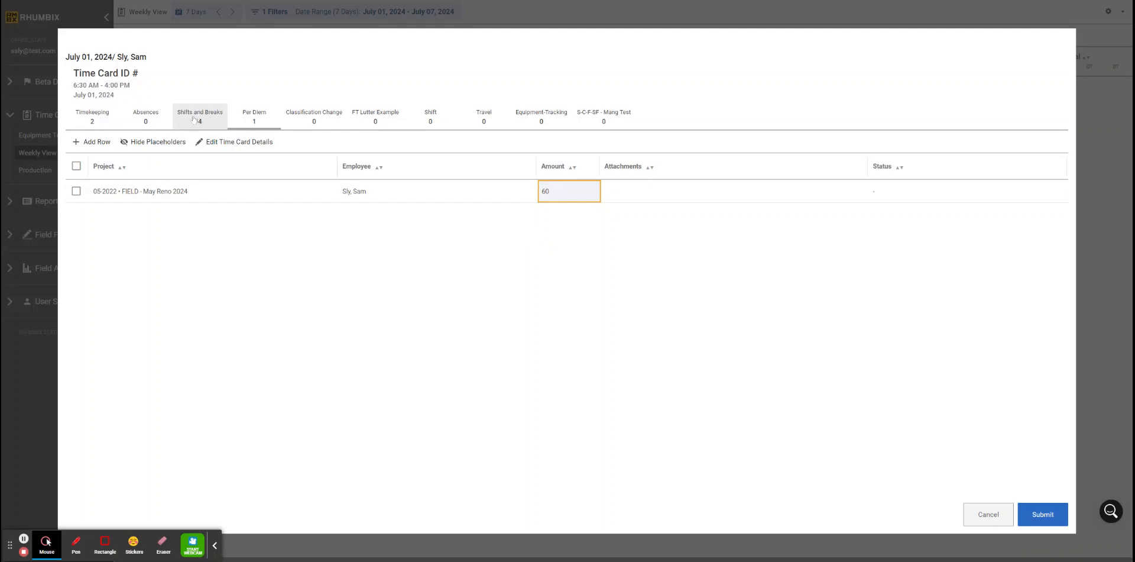
Step: Record the Shift row in shifts and breaks with a 6:30 AM start and a 4:00 PM stop on July 1, 2024
click(194, 120)
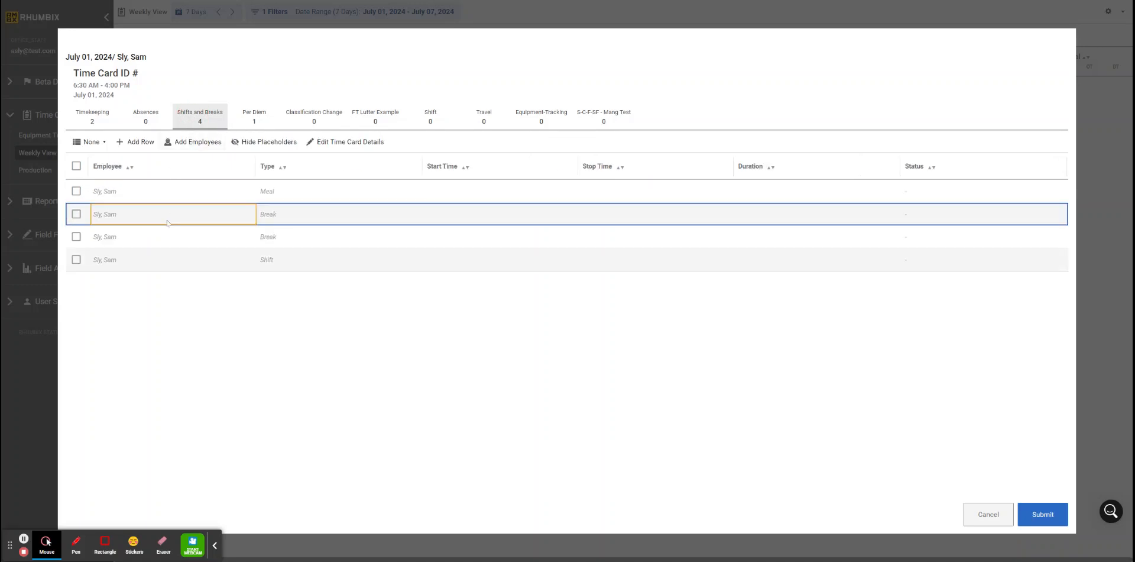
click(123, 268)
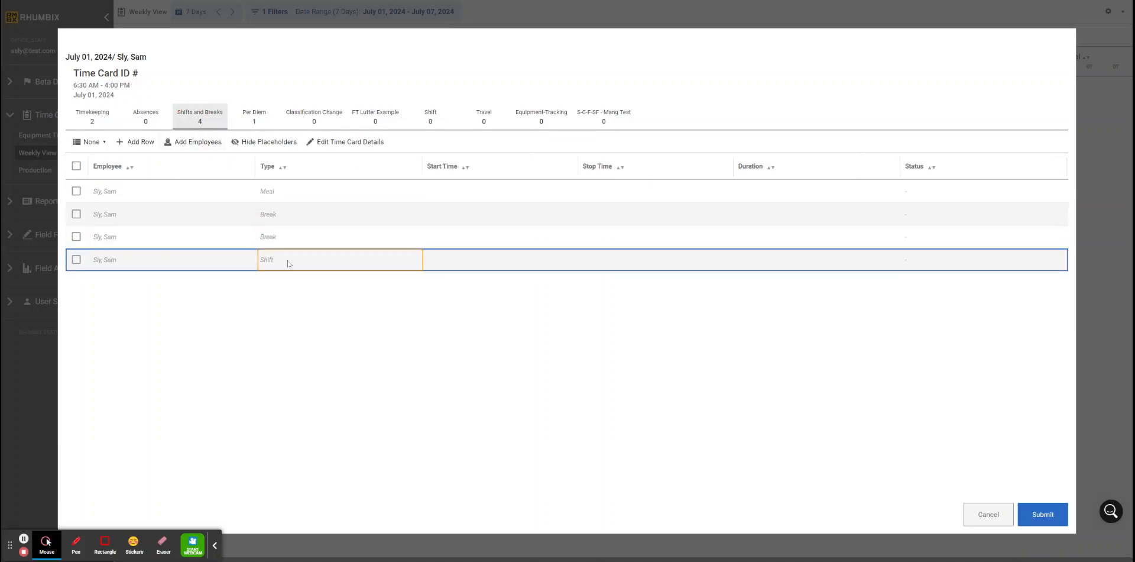
click(459, 268)
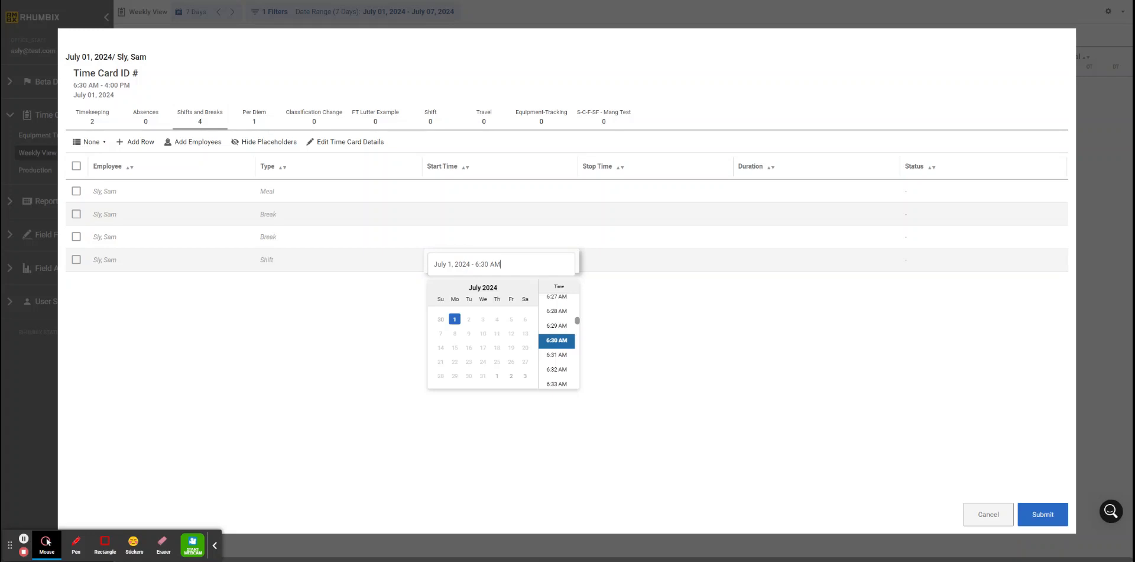
click(615, 265)
click(615, 266)
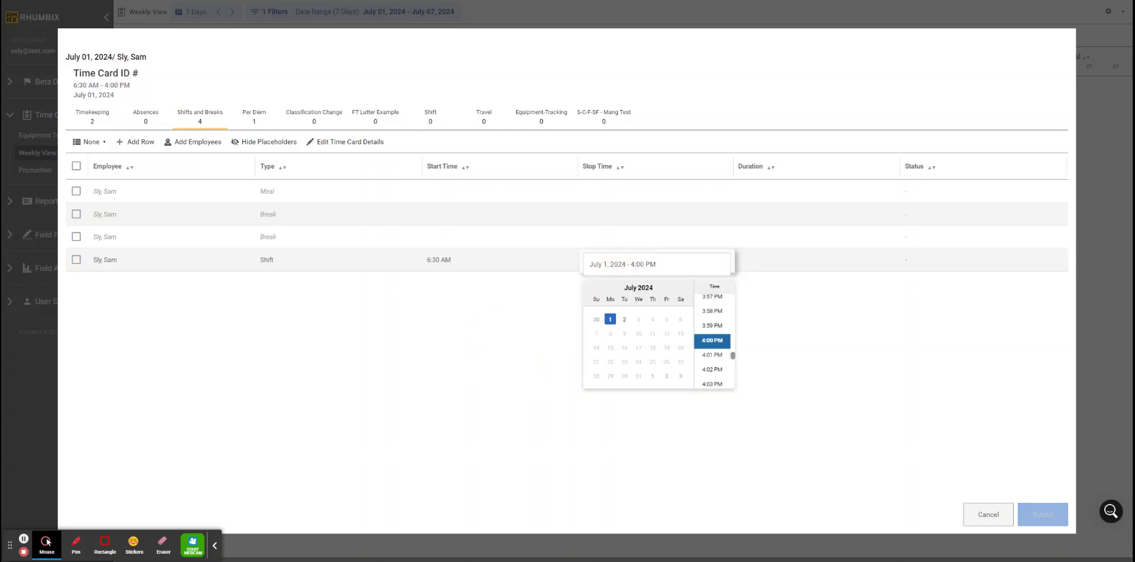
click(771, 279)
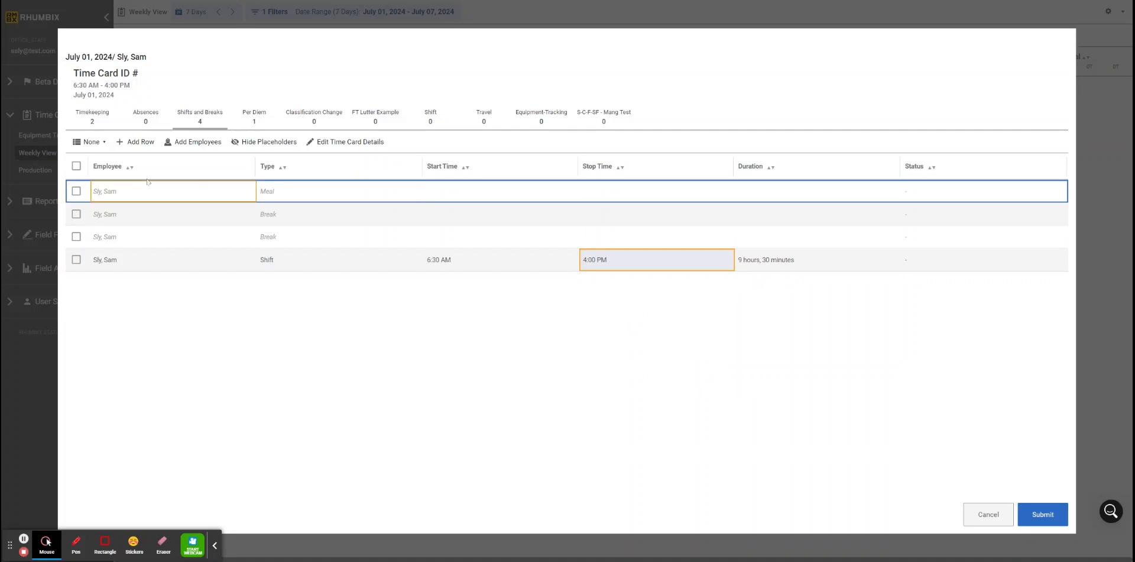
Step: Set the Meal row to start at 12:00 PM and stop at 12:30 PM
click(461, 198)
click(464, 200)
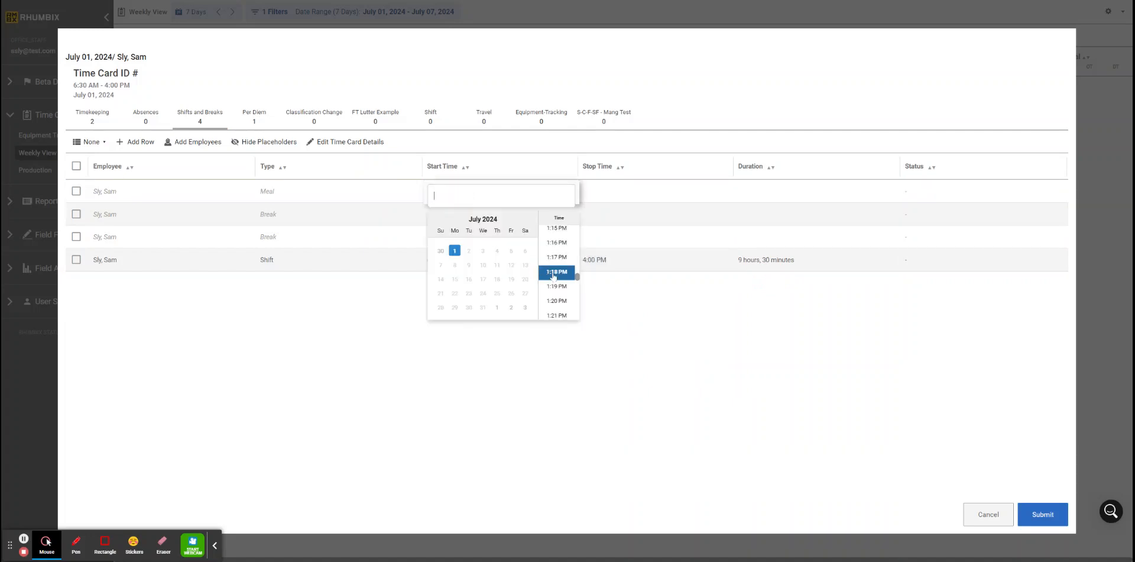
scroll(555, 275, up, 10)
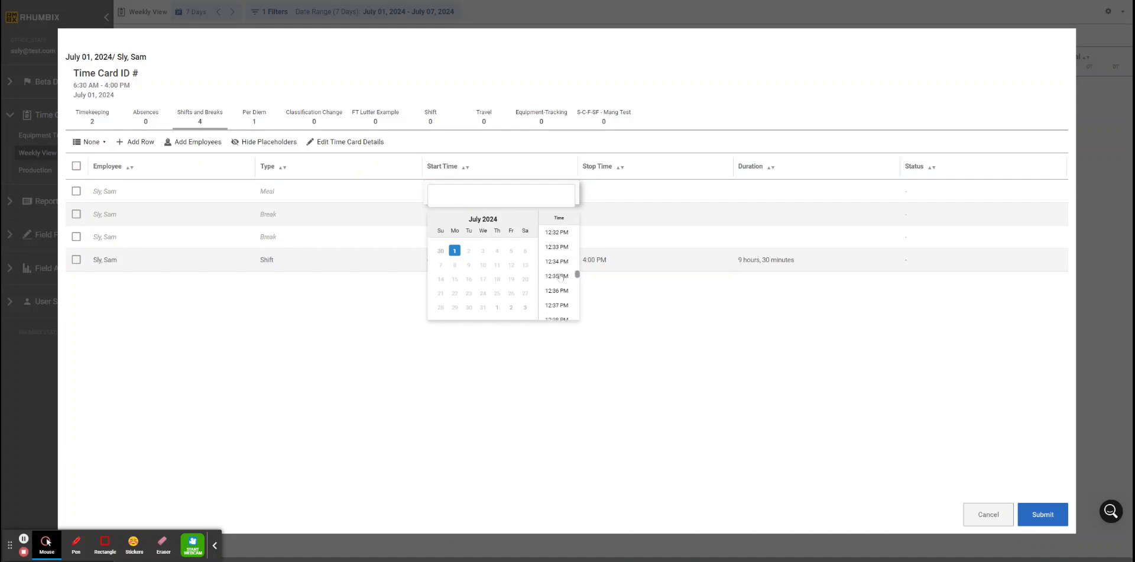
scroll(560, 277, up, 6)
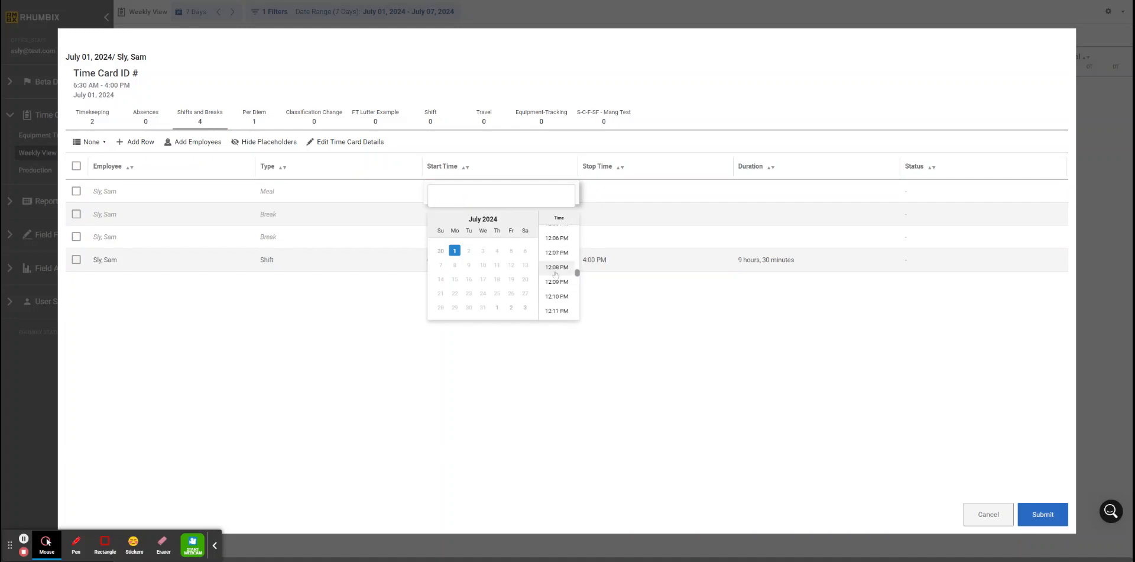
scroll(555, 274, up, 2)
click(554, 238)
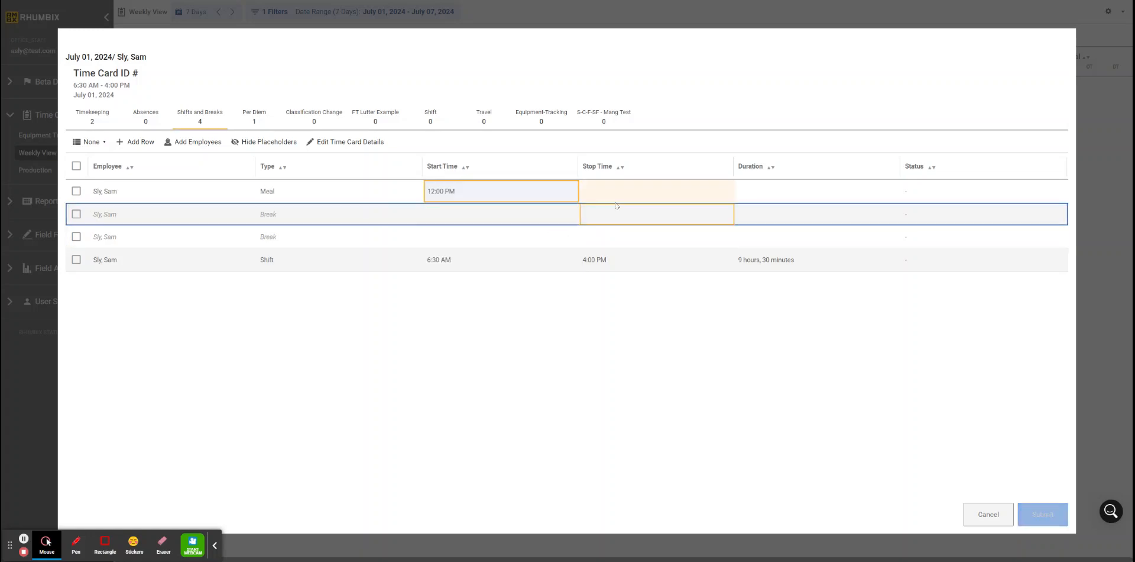
click(620, 192)
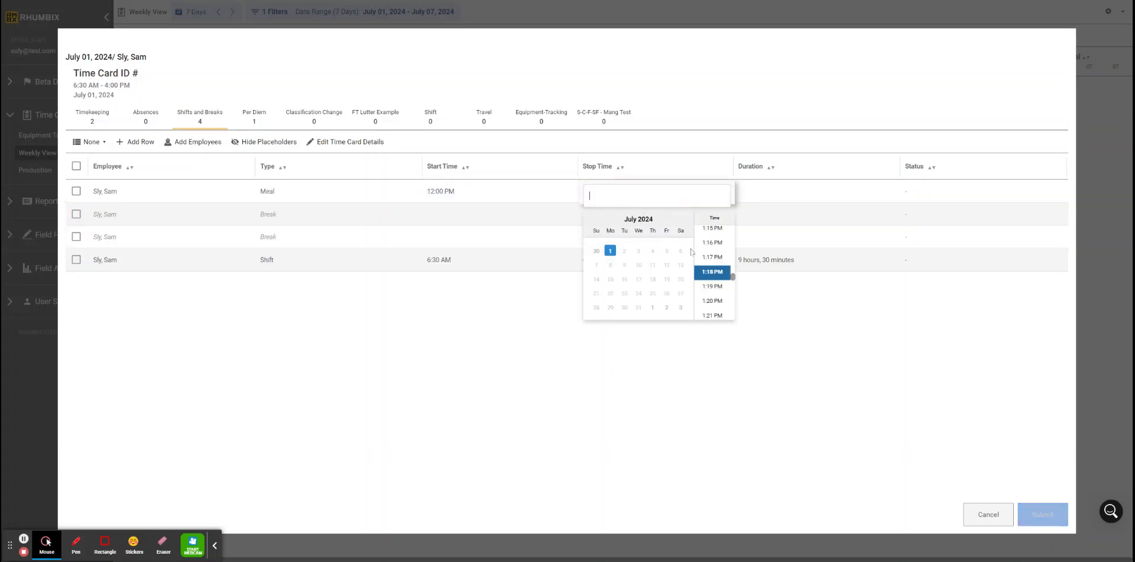
scroll(715, 263, up, 8)
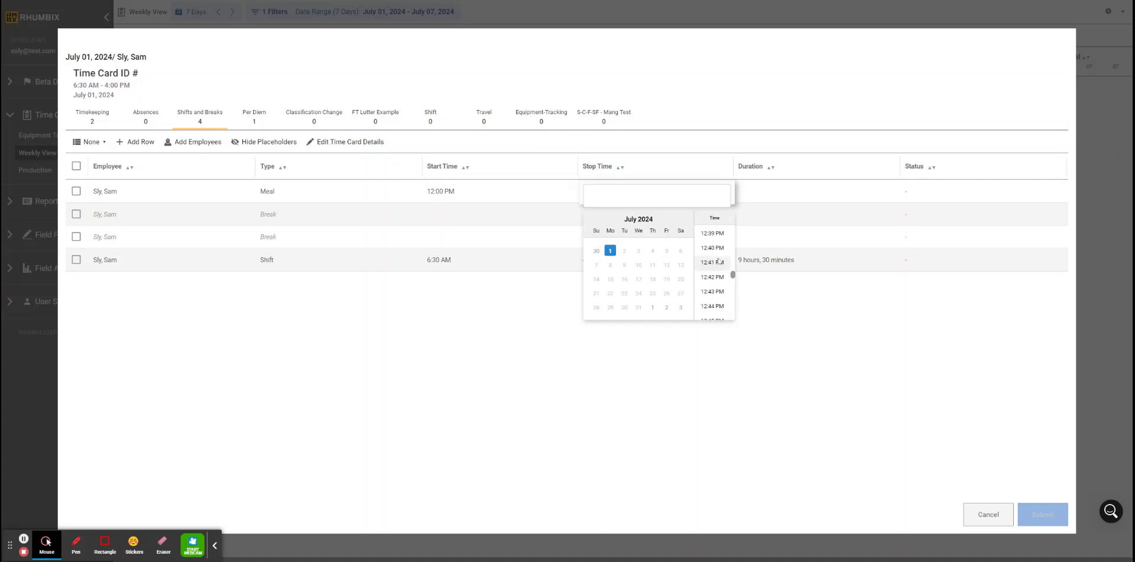
scroll(718, 261, up, 2)
scroll(718, 261, up, 3)
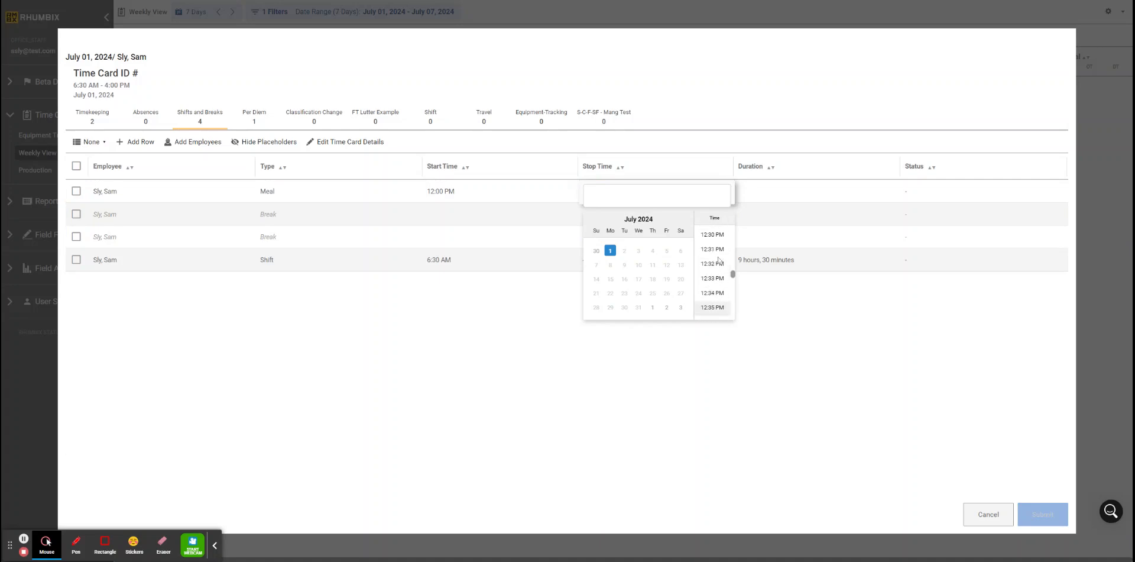
click(716, 262)
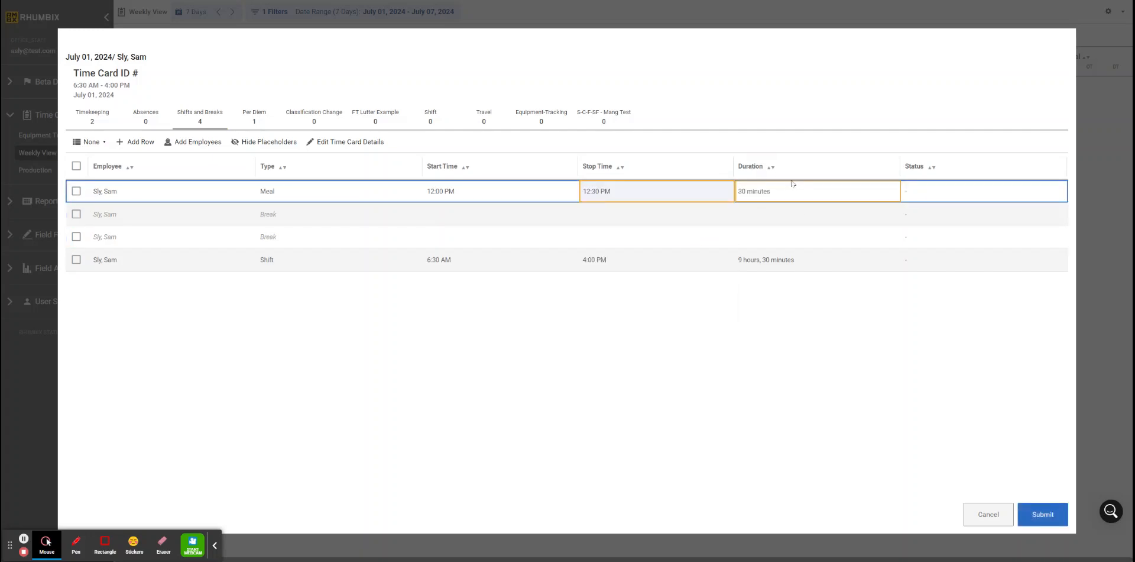
click(520, 258)
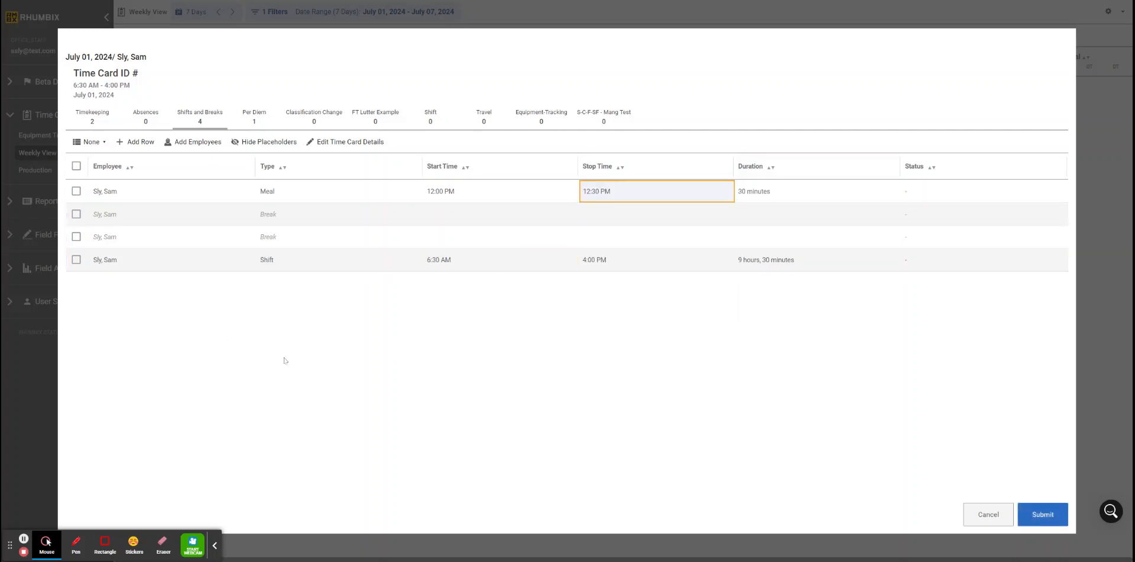
click(201, 231)
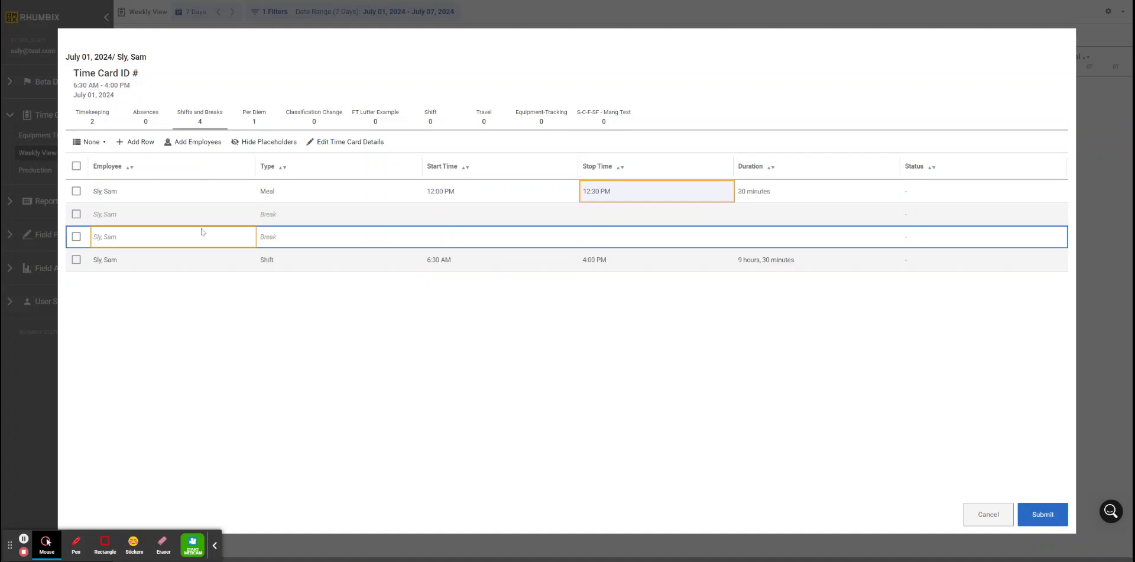
click(152, 208)
click(149, 236)
click(336, 220)
key(Tab)
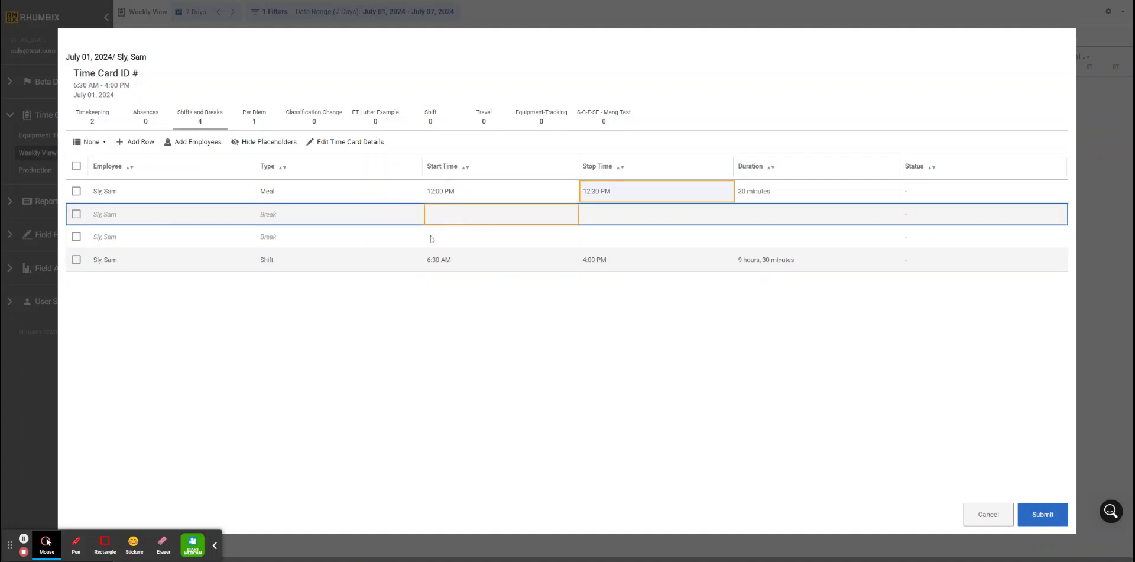
click(753, 234)
click(687, 329)
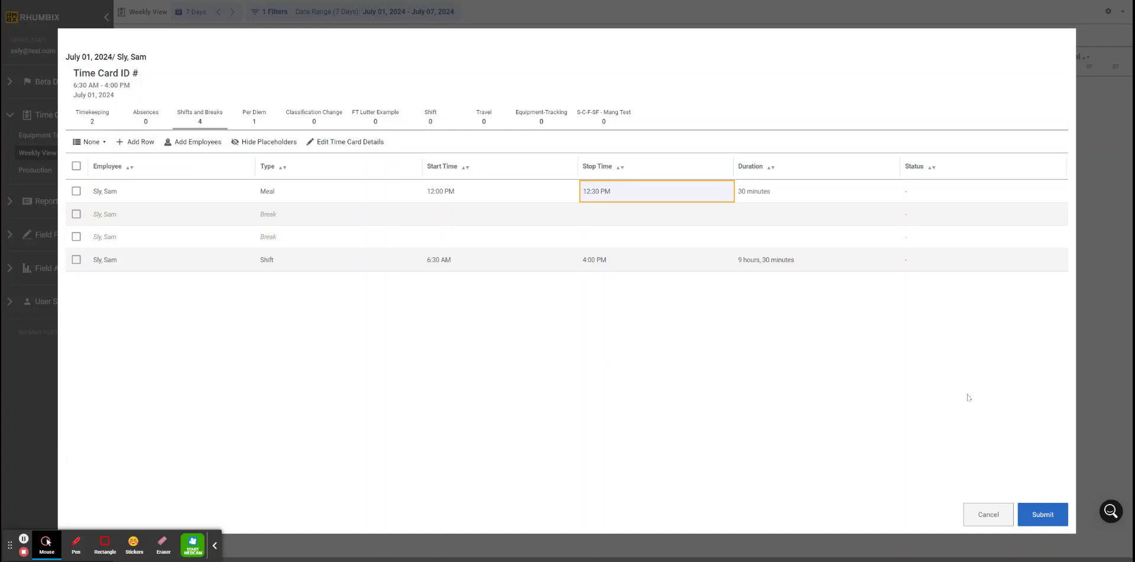
Step: Review the timekeeping, shift and break, and per diem entries, and submit the July 1, 2024 time card, confirming the submission
click(106, 116)
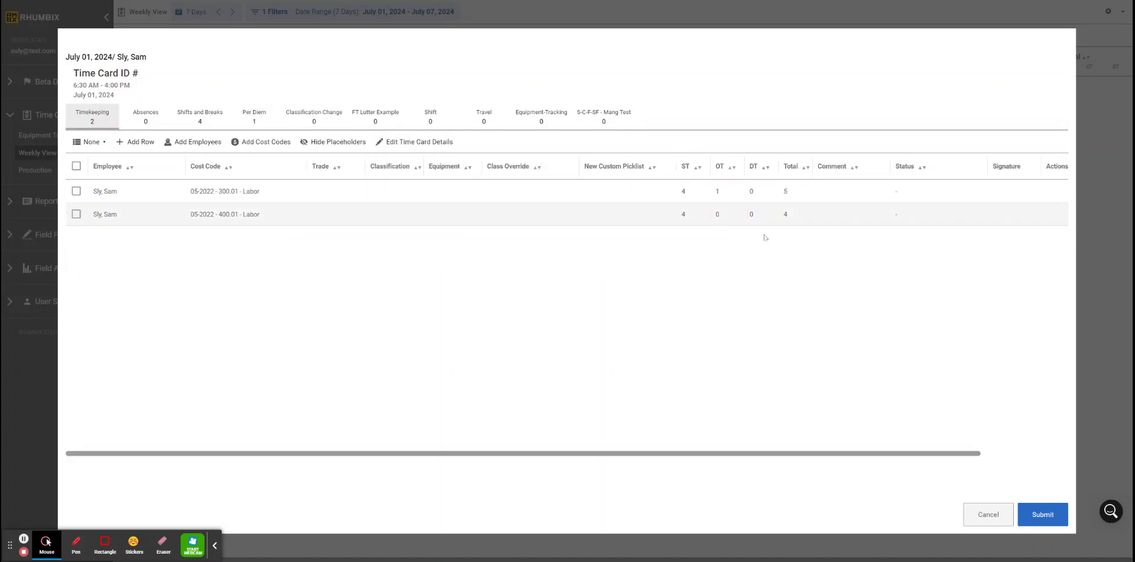
click(200, 116)
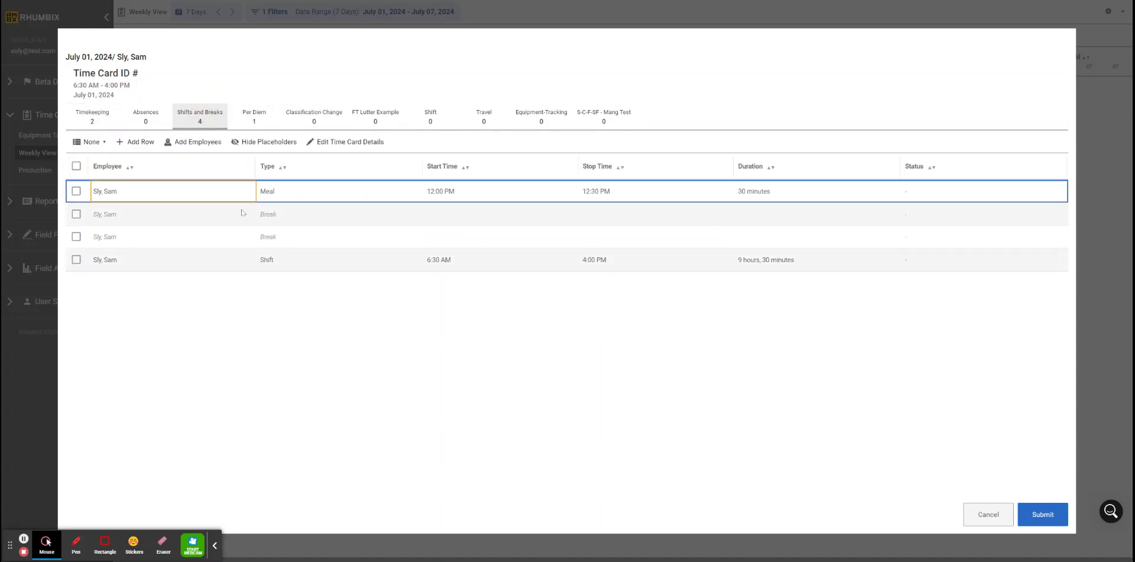
click(265, 117)
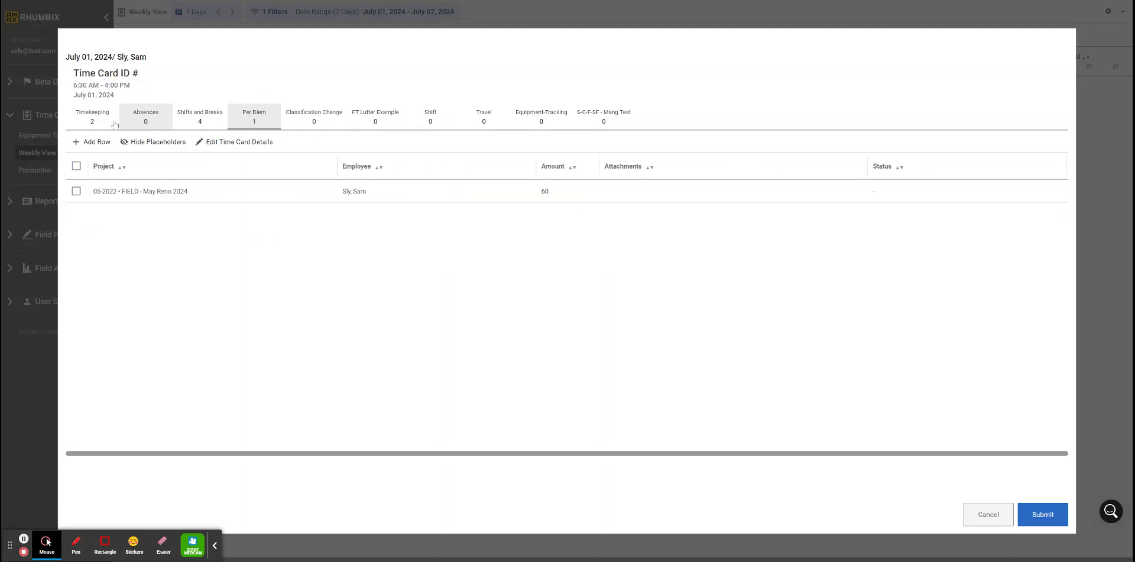
click(95, 118)
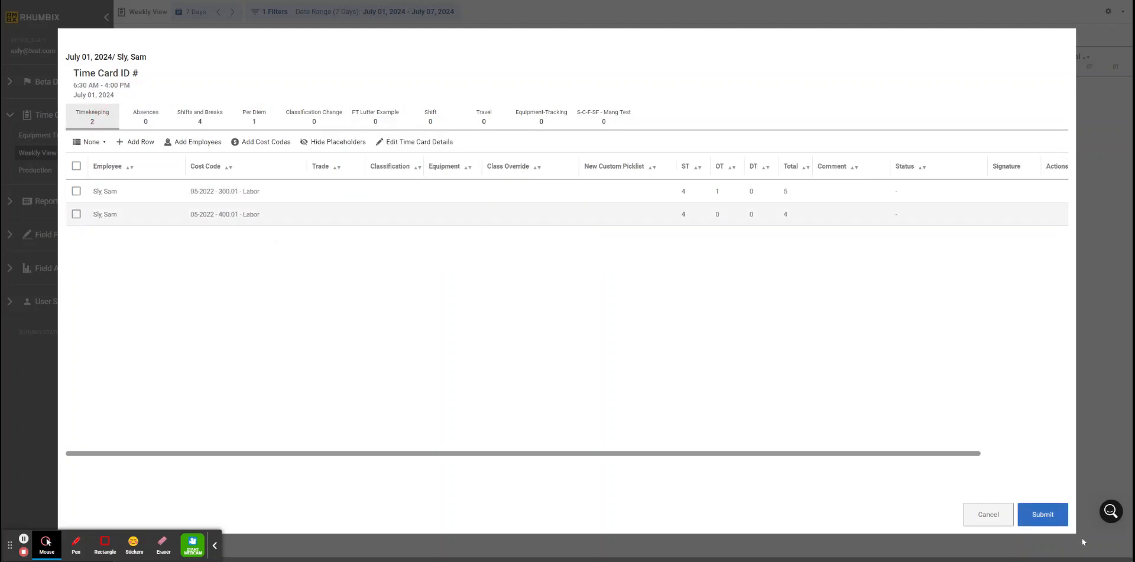
click(1040, 514)
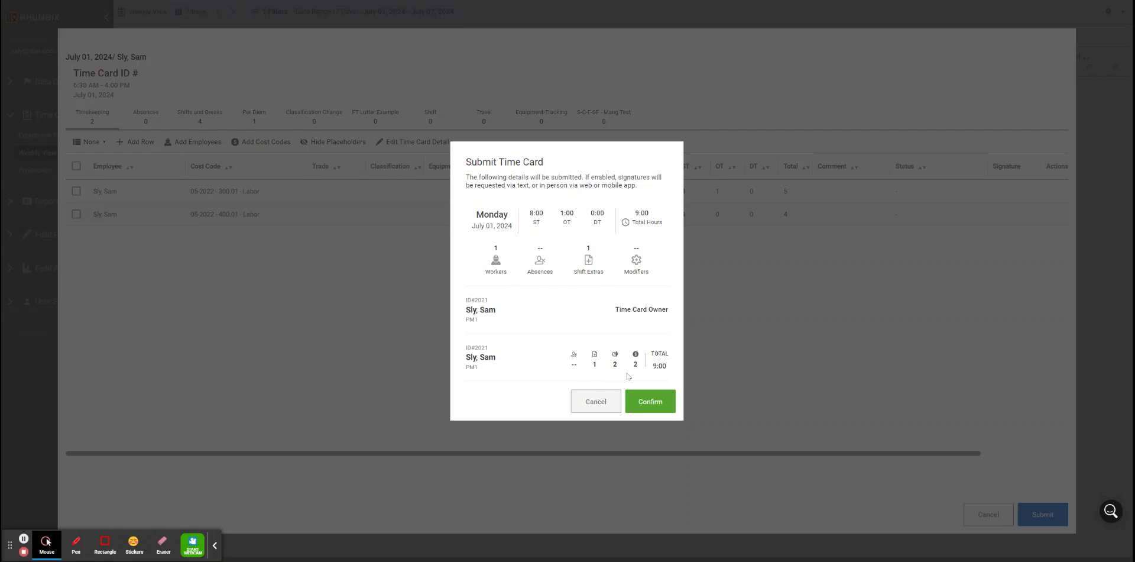
click(649, 396)
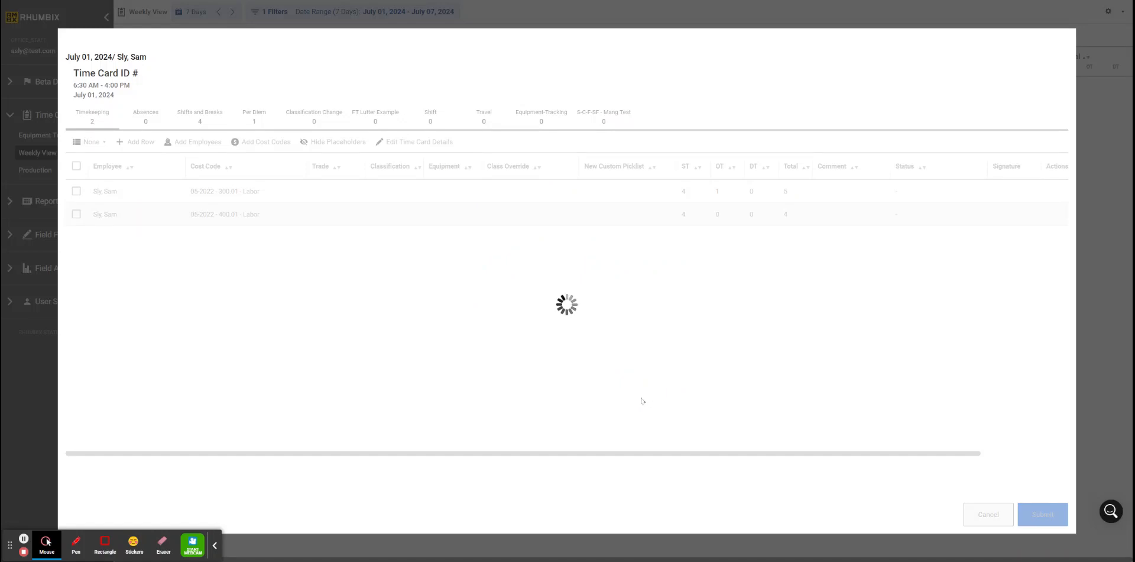